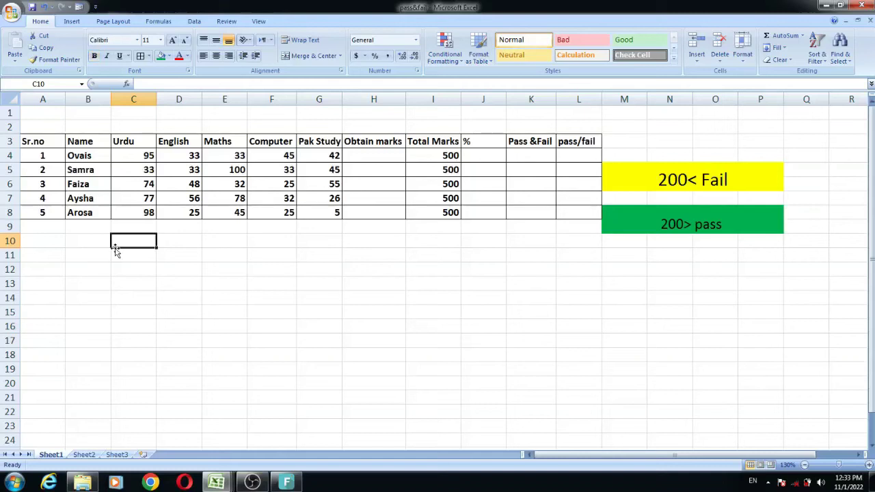
- Walk through the table's serial numbers, names and subject headings up to Obtain marks
{"action": "left_click", "coordinate": [88, 198]}
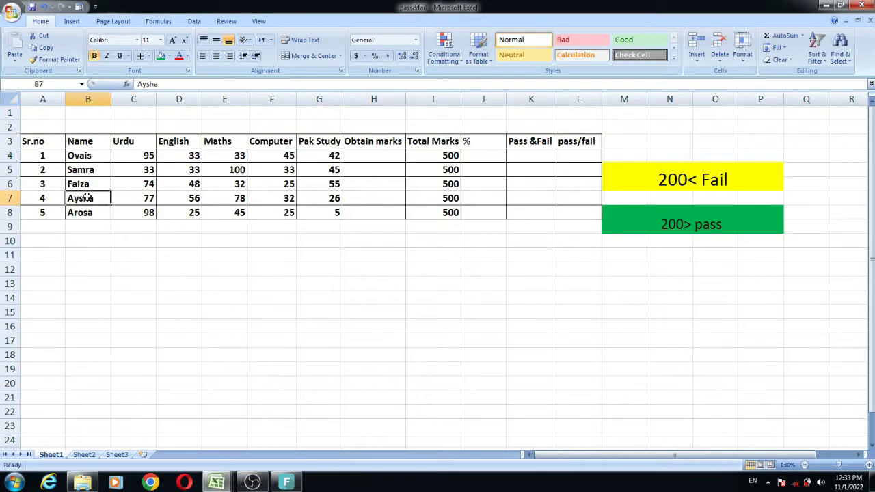
{"action": "left_click", "coordinate": [43, 152]}
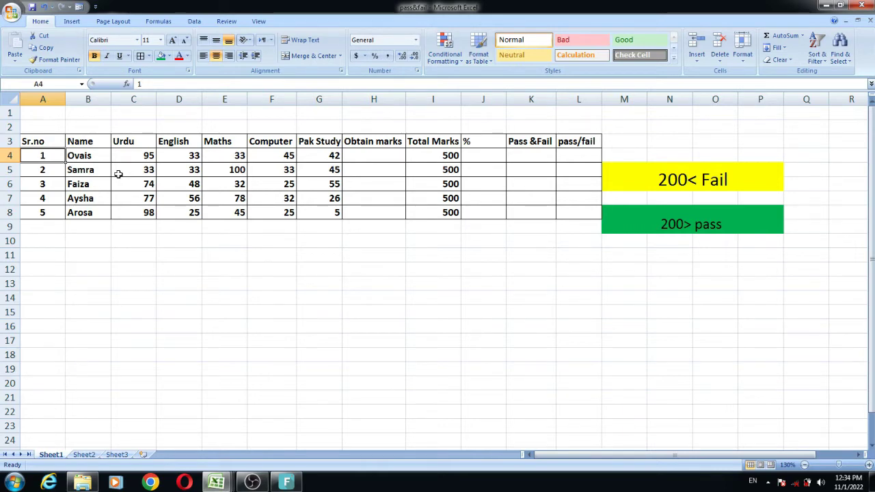
{"action": "left_click", "coordinate": [228, 223]}
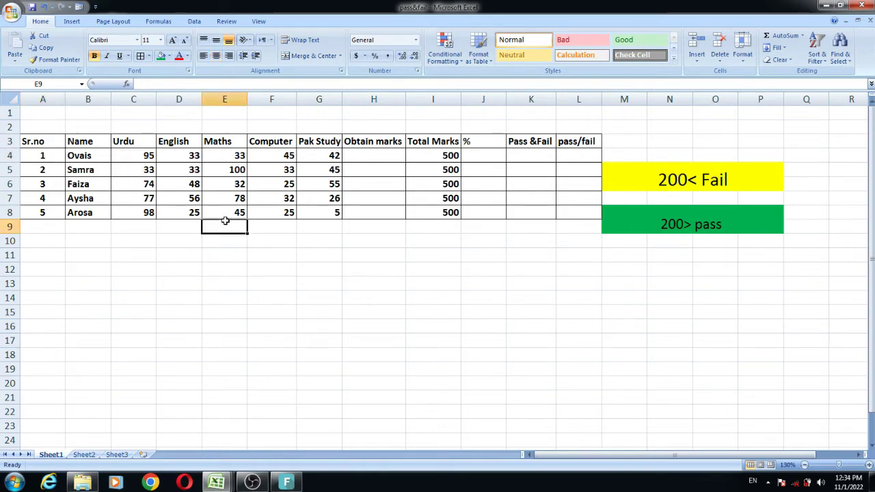
{"action": "left_click", "coordinate": [33, 156]}
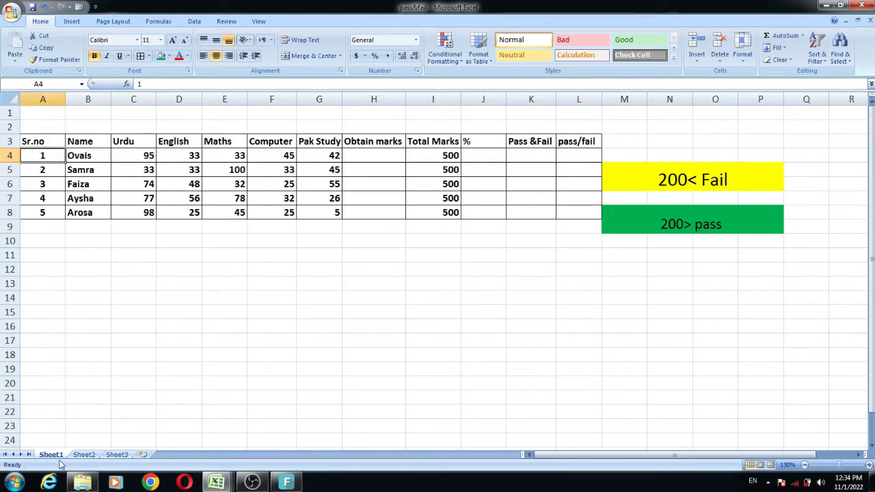
{"action": "left_click", "coordinate": [44, 144]}
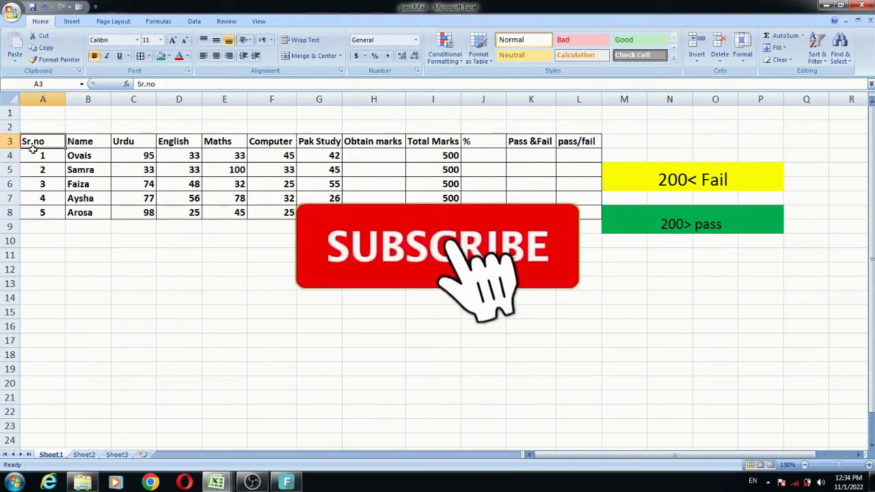
{"action": "left_click", "coordinate": [94, 141]}
{"action": "left_click", "coordinate": [123, 140]}
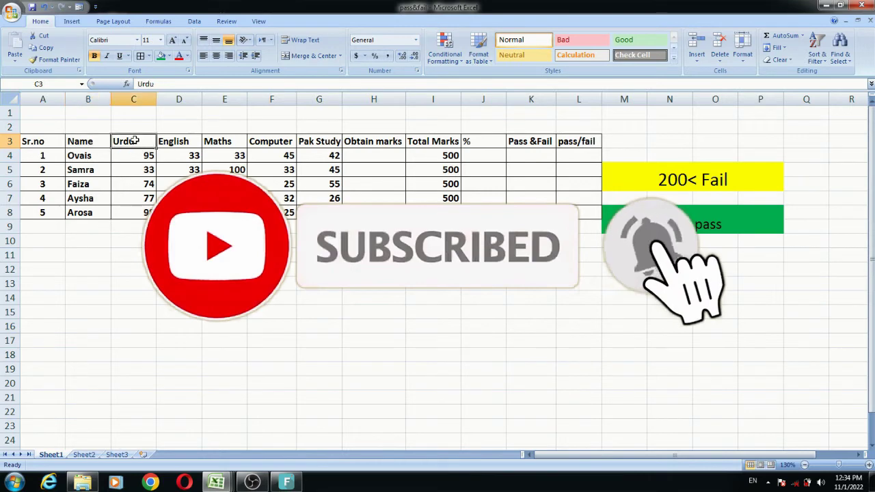
{"action": "left_click", "coordinate": [177, 142]}
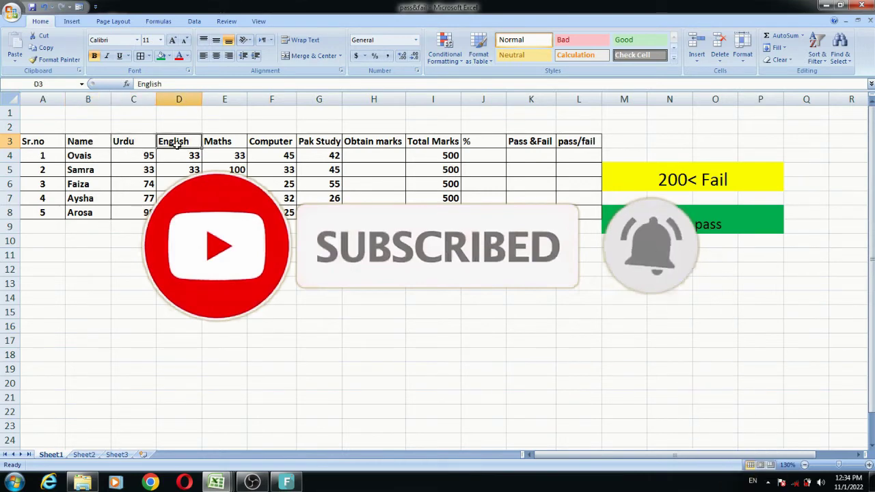
{"action": "left_click", "coordinate": [236, 142]}
{"action": "left_click", "coordinate": [279, 144]}
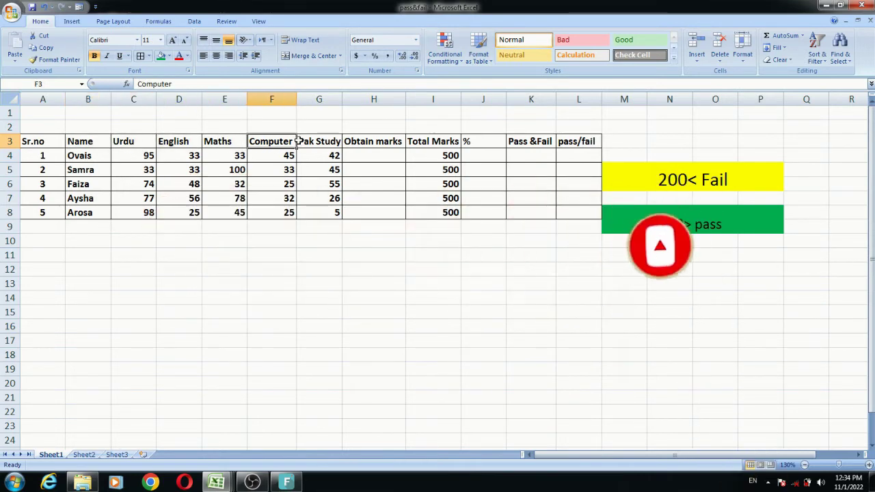
{"action": "left_click", "coordinate": [301, 141]}
{"action": "left_click", "coordinate": [356, 142]}
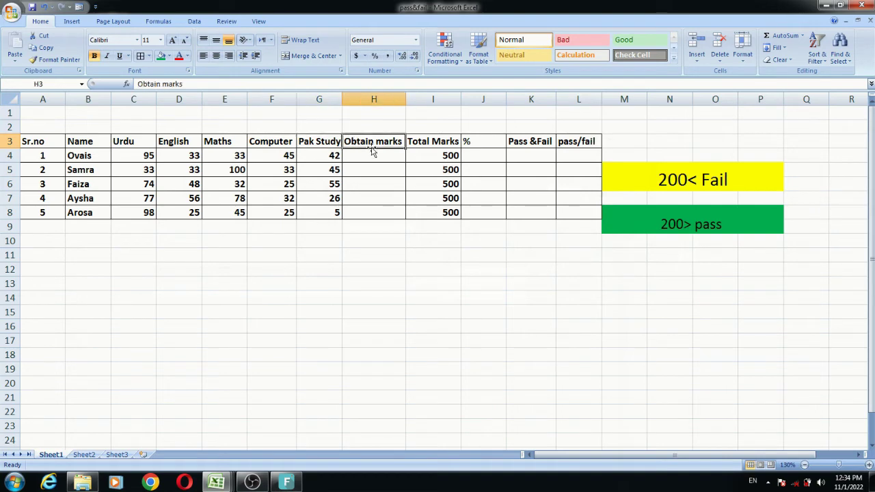
{"action": "left_click", "coordinate": [371, 156]}
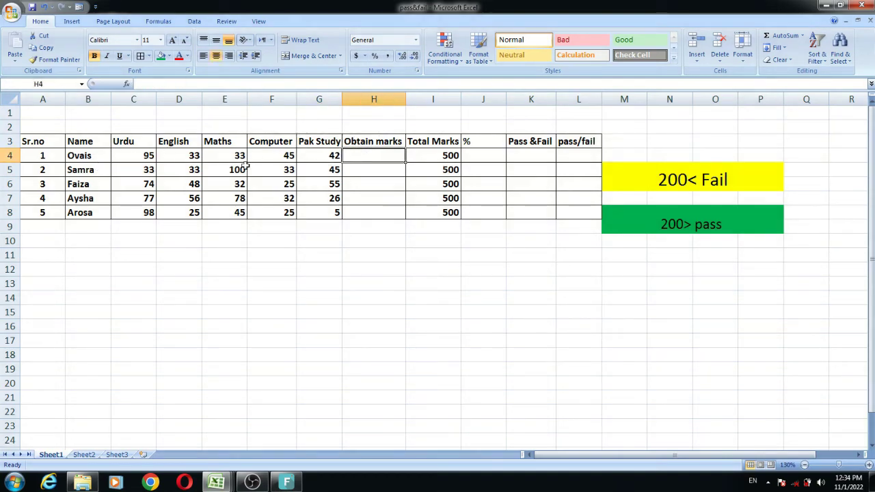
- Centre the Total Marks values of 500 in I4:I8
{"action": "left_click", "coordinate": [436, 142]}
{"action": "left_click_drag", "start_coordinate": [440, 156], "coordinate": [436, 212]}
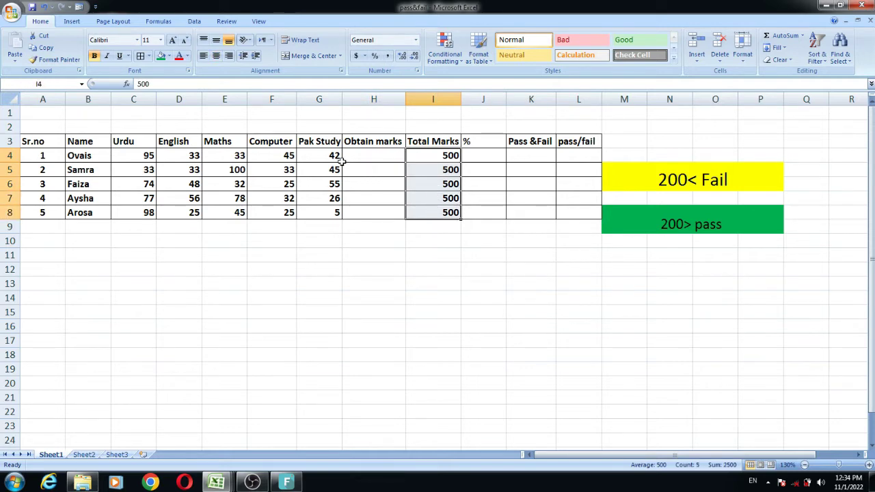
{"action": "left_click", "coordinate": [216, 56]}
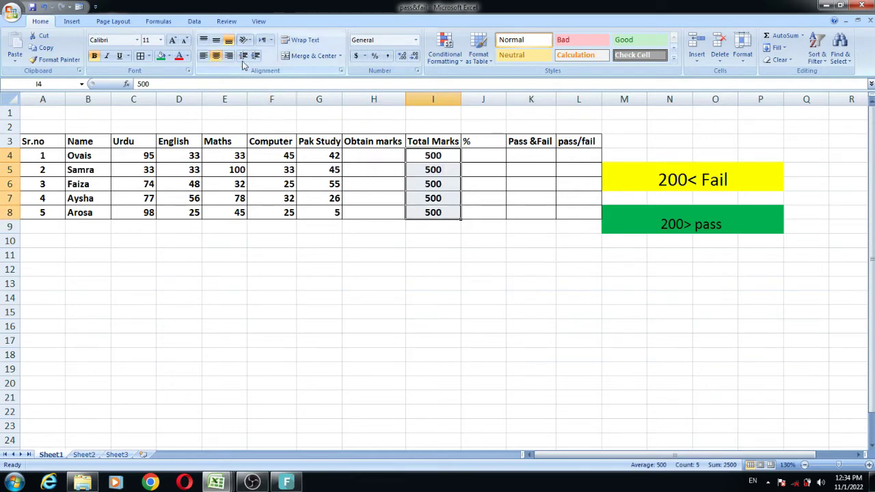
{"action": "left_click", "coordinate": [497, 159]}
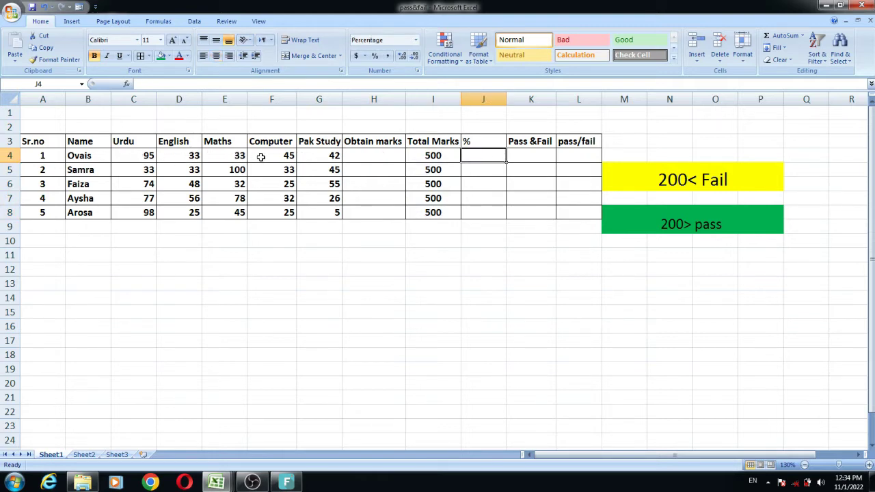
{"action": "left_click", "coordinate": [434, 156]}
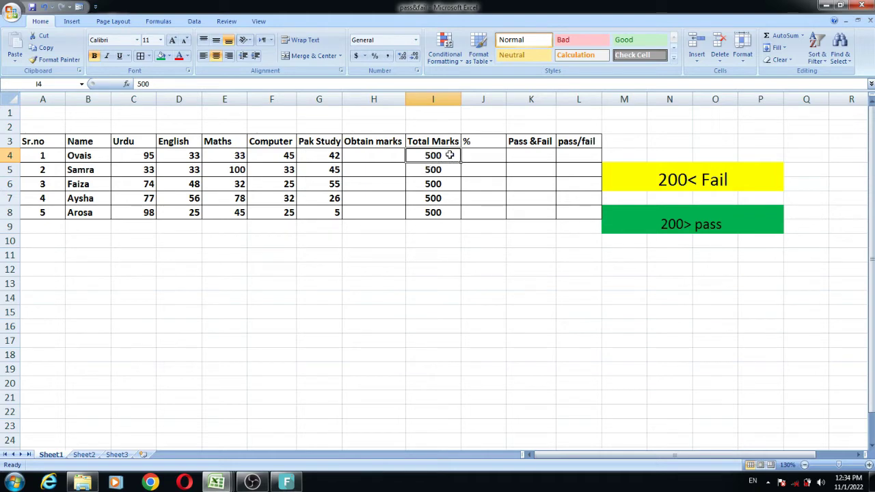
- Centre the % heading in J3
{"action": "left_click", "coordinate": [481, 156]}
{"action": "left_click", "coordinate": [503, 142]}
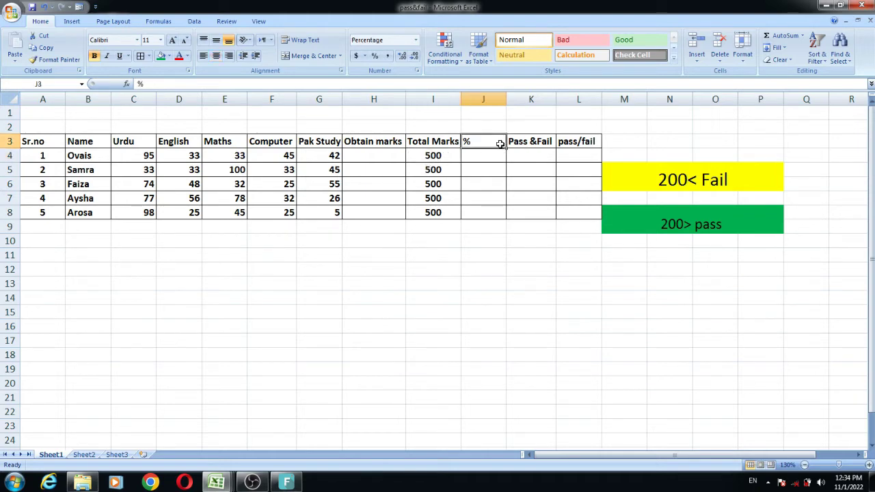
{"action": "left_click", "coordinate": [216, 55]}
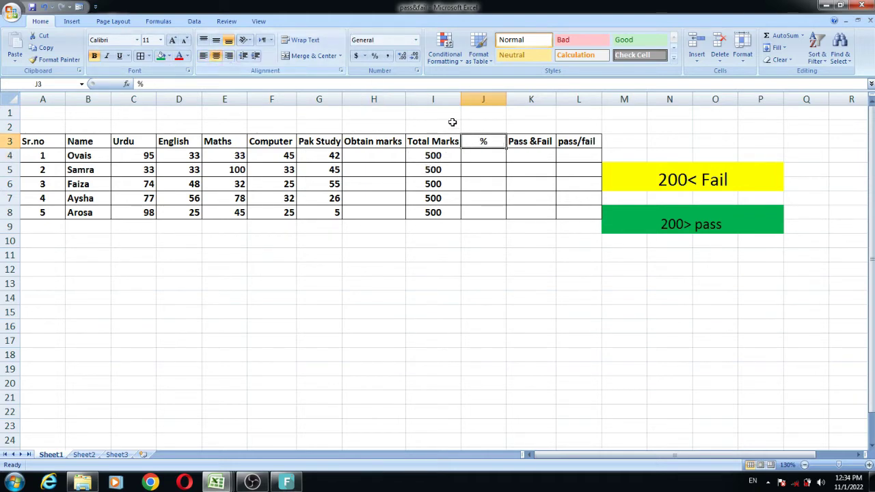
{"action": "left_click", "coordinate": [540, 159]}
{"action": "left_click", "coordinate": [570, 158]}
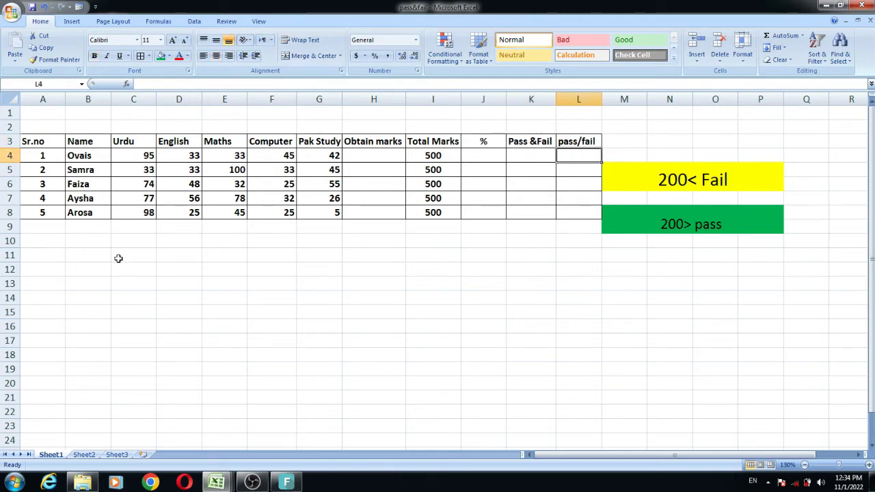
{"action": "left_click", "coordinate": [660, 188]}
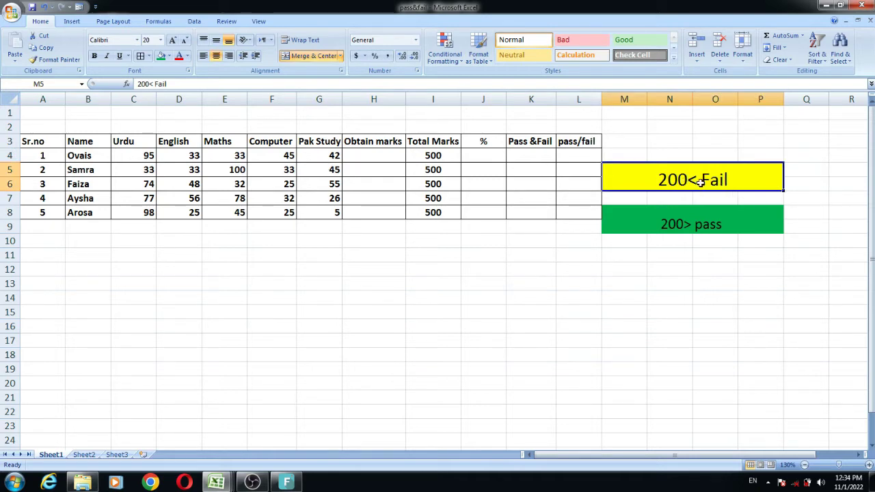
{"action": "left_click", "coordinate": [689, 227]}
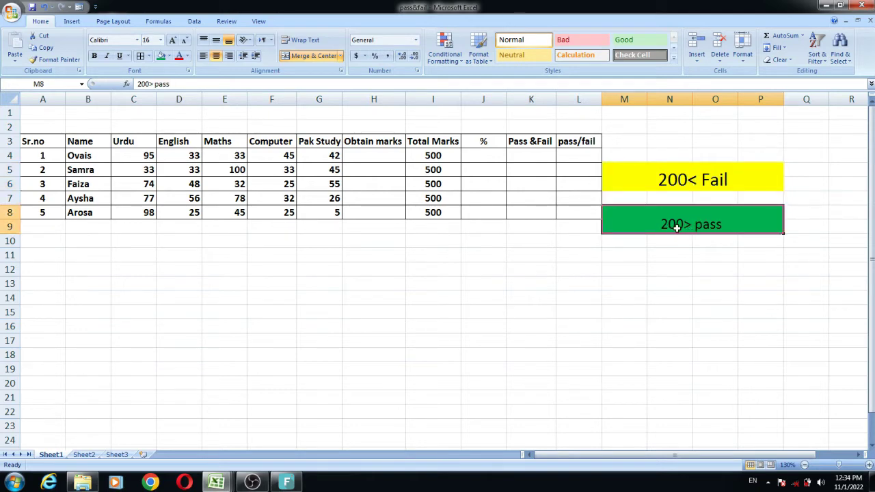
{"action": "left_click", "coordinate": [675, 183]}
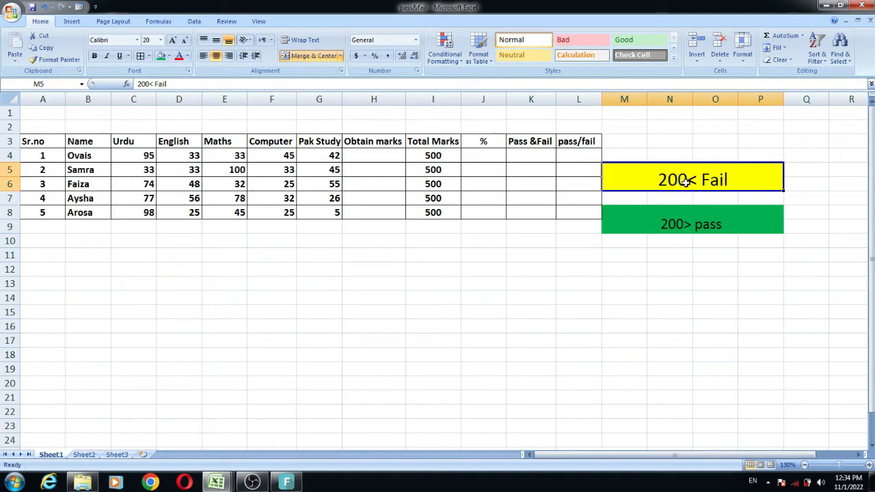
{"action": "left_click", "coordinate": [680, 207]}
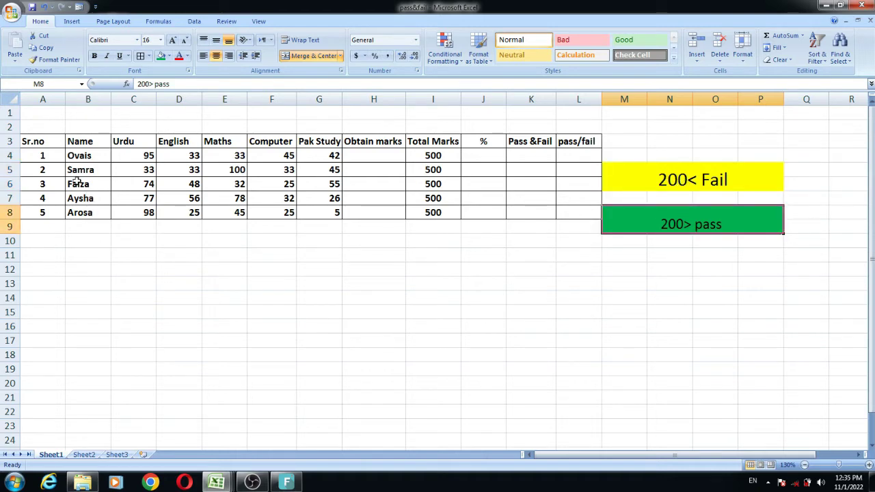
{"action": "left_click", "coordinate": [47, 155]}
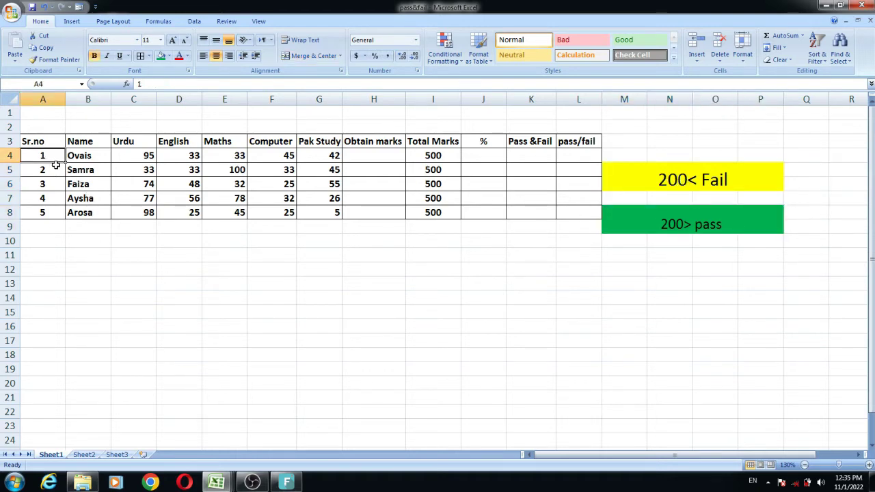
{"action": "left_click", "coordinate": [147, 156]}
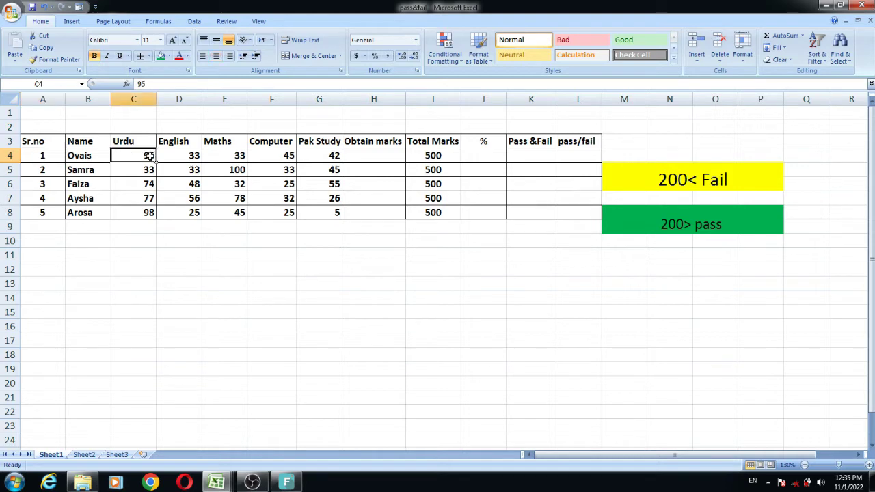
{"action": "left_click", "coordinate": [192, 156]}
{"action": "left_click", "coordinate": [231, 158]}
{"action": "left_click", "coordinate": [313, 158]}
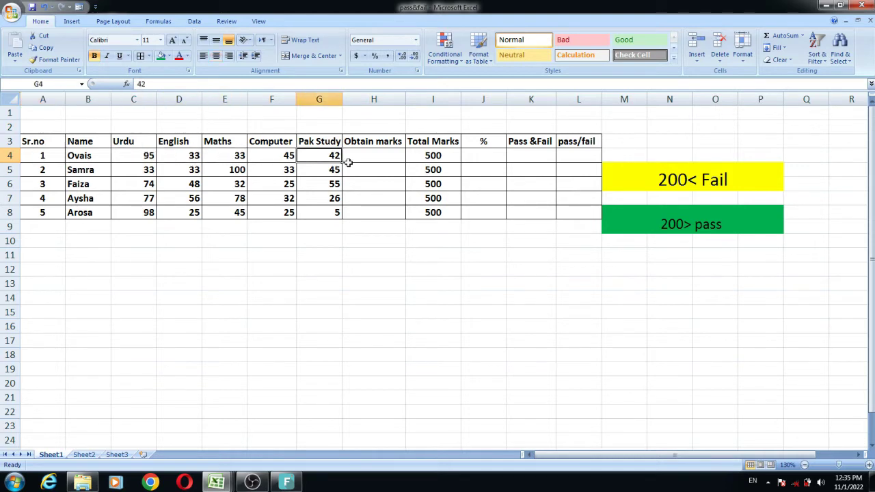
{"action": "left_click", "coordinate": [138, 187]}
{"action": "left_click", "coordinate": [174, 196]}
{"action": "left_click", "coordinate": [240, 195]}
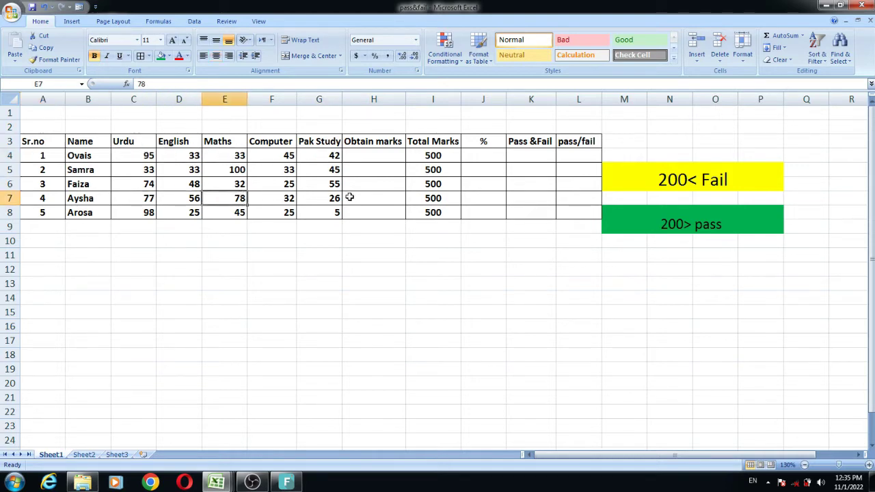
{"action": "left_click", "coordinate": [349, 198]}
{"action": "left_click", "coordinate": [387, 158]}
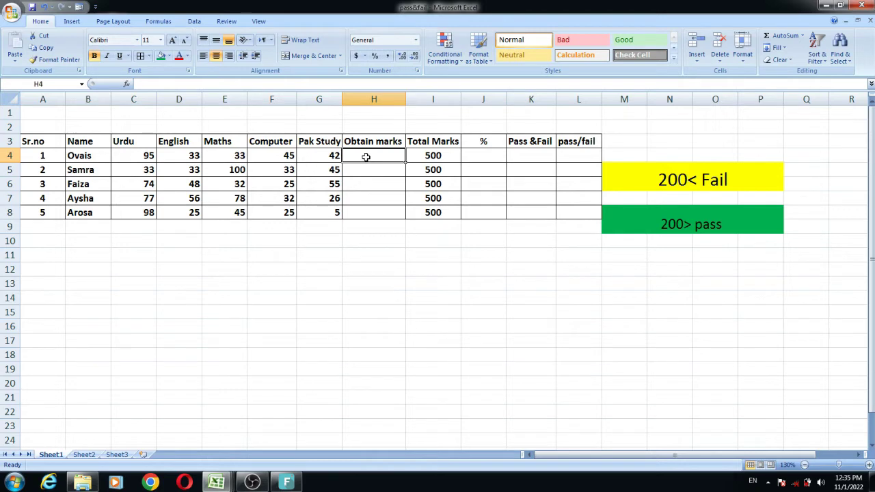
- Enter =SUM(C4:G4) in H4 to total the first student's subject marks (248)
{"action": "type", "text": "="}
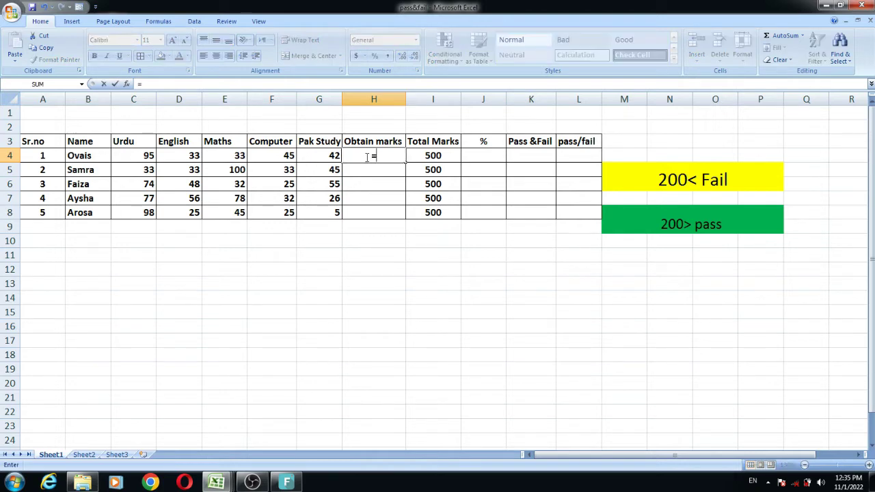
{"action": "type", "text": "("}
{"action": "type", "text": "su"}
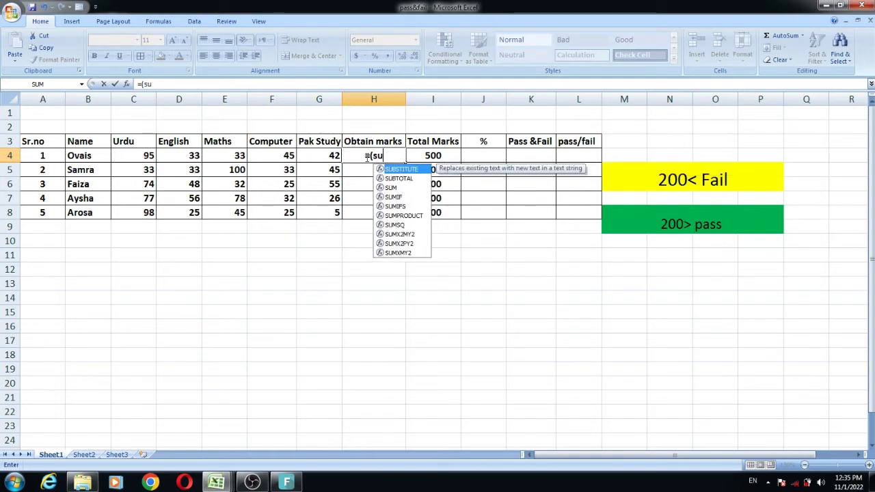
{"action": "type", "text": "m"}
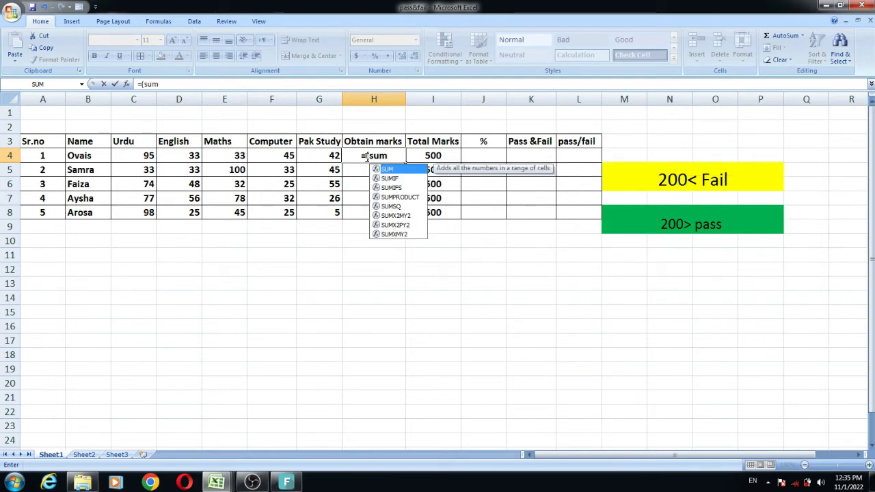
{"action": "key", "text": "BackSpace"}
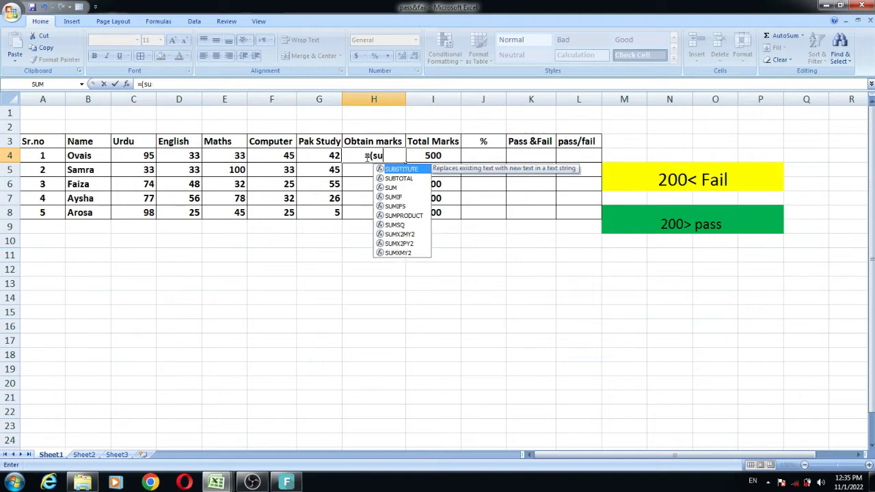
{"action": "key", "text": "BackSpace"}
{"action": "key", "text": "BackSpace"}
{"action": "type", "text": "s"}
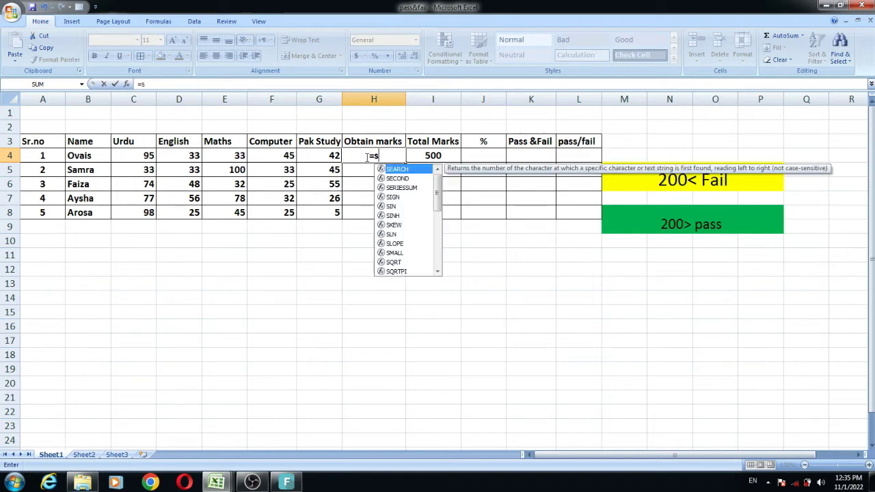
{"action": "type", "text": "um"}
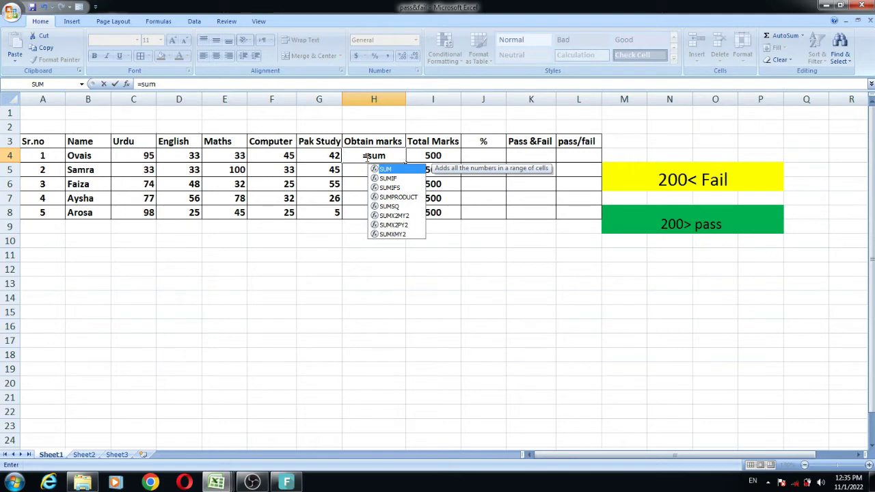
{"action": "type", "text": "("}
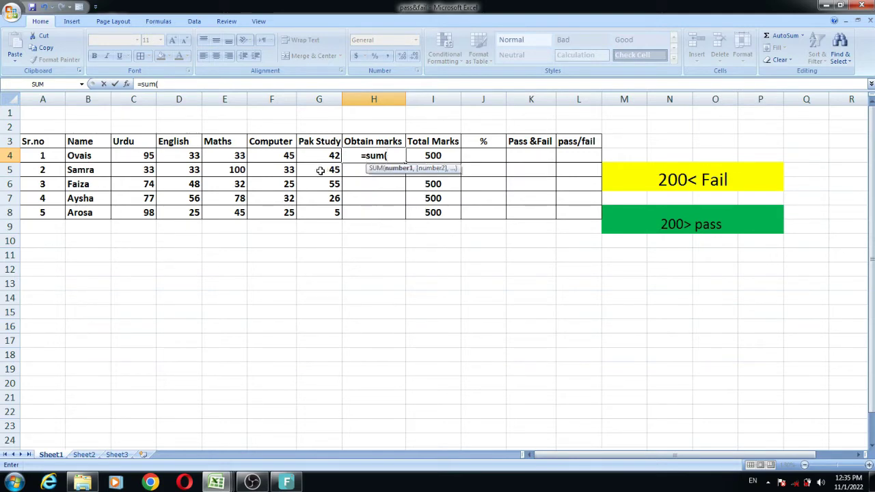
{"action": "left_click", "coordinate": [144, 155]}
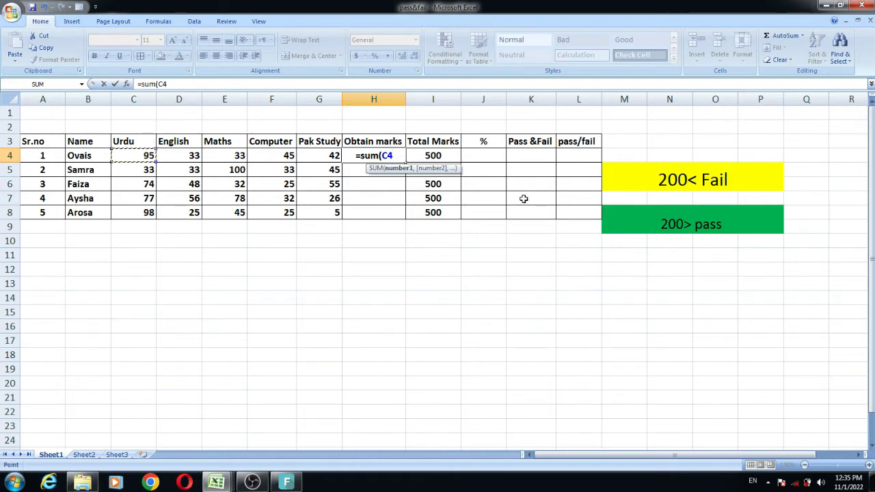
{"action": "key", "text": "F8"}
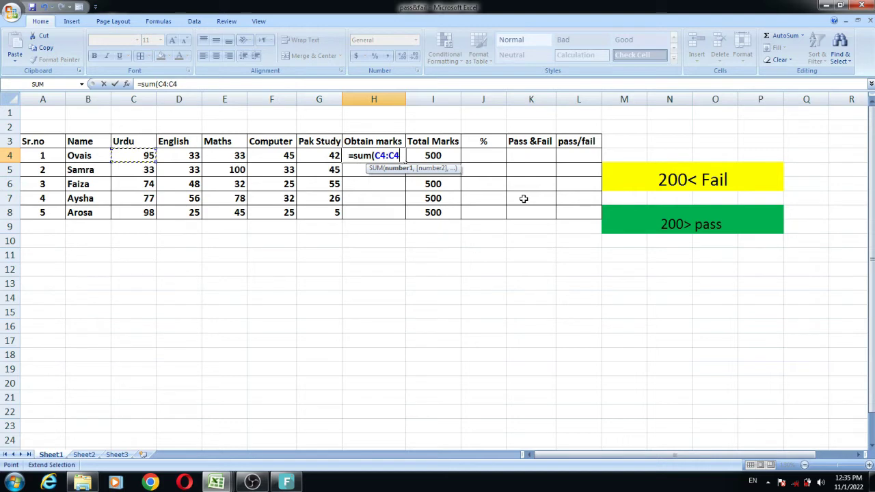
{"action": "key", "text": "BackSpace"}
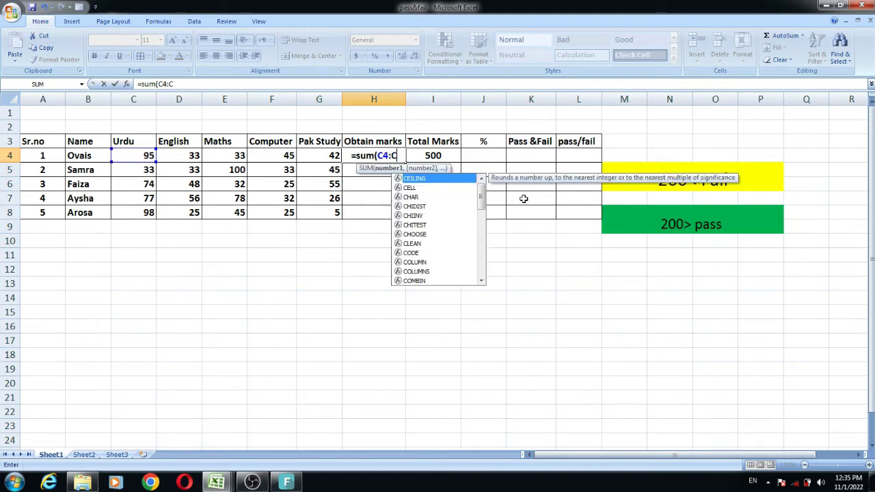
{"action": "key", "text": "BackSpace"}
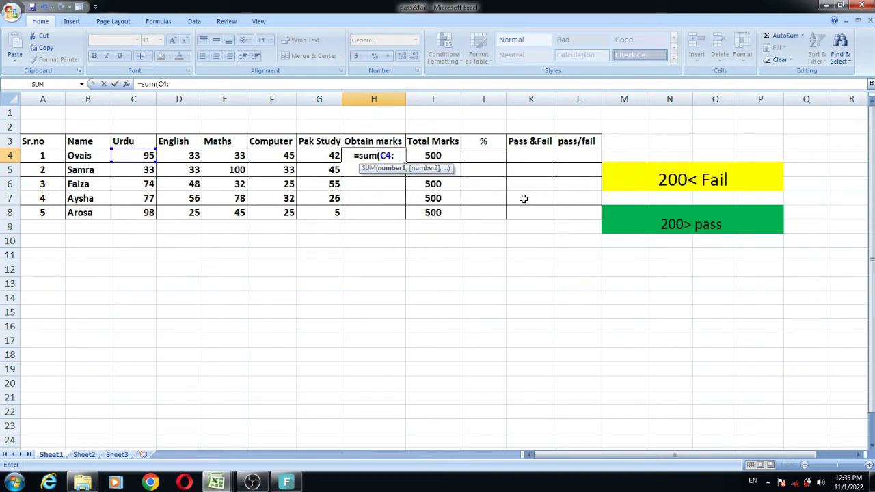
{"action": "left_click", "coordinate": [329, 156]}
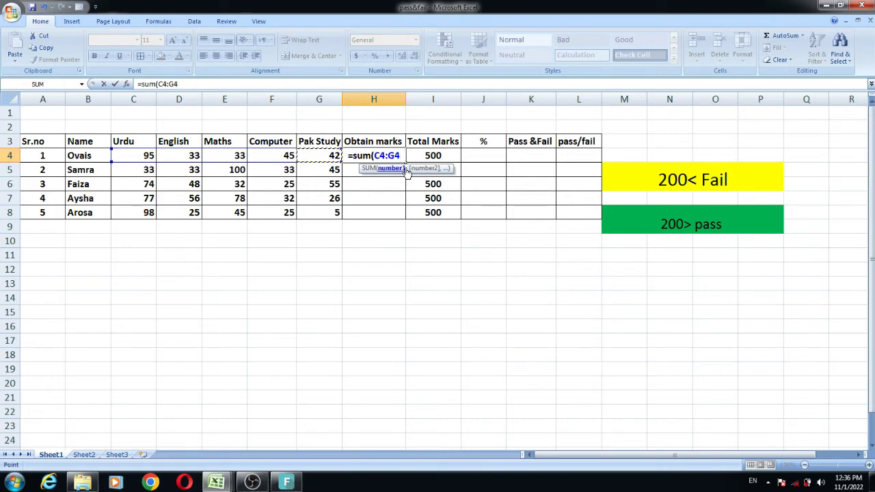
{"action": "type", "text": ")"}
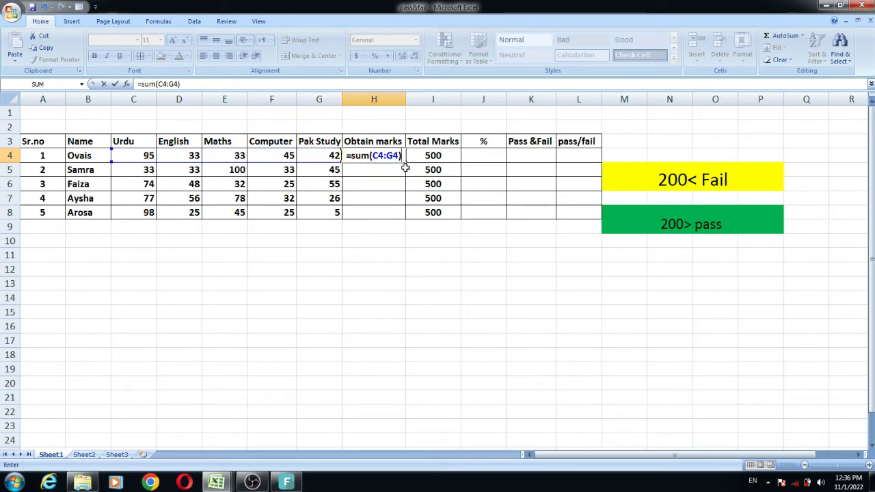
{"action": "key", "text": "Return"}
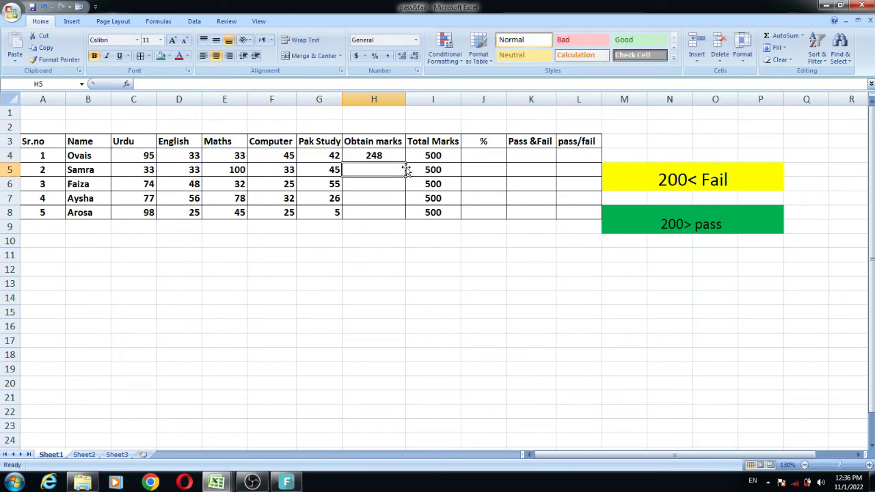
- Fill the SUM formula down to H8, giving 244, 234, 269 and 198
{"action": "left_click", "coordinate": [402, 156]}
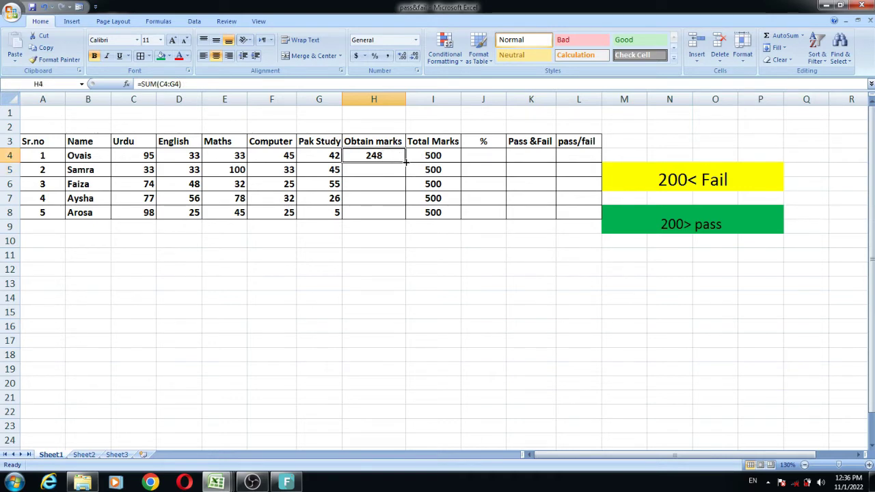
{"action": "left_click_drag", "start_coordinate": [406, 162], "coordinate": [398, 217]}
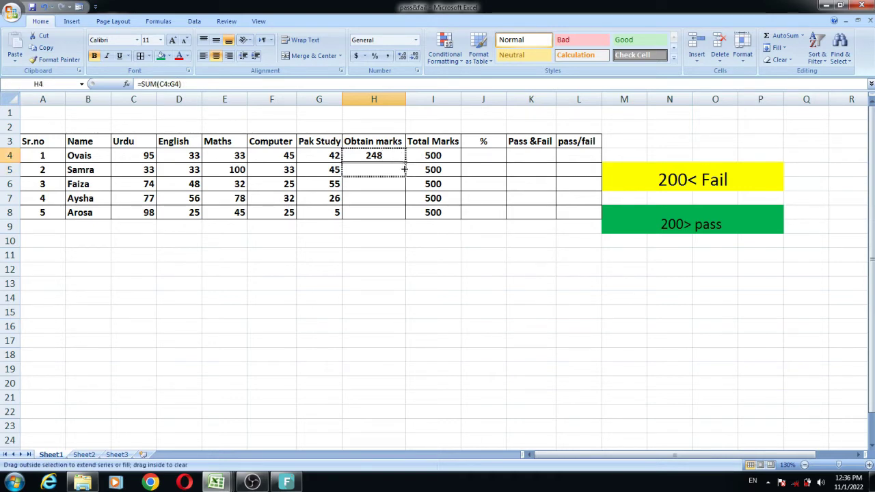
{"action": "left_click", "coordinate": [397, 211]}
- In J4, compute the percentage as obtained marks over Total Marks (=H4/I4)
{"action": "left_click", "coordinate": [484, 156]}
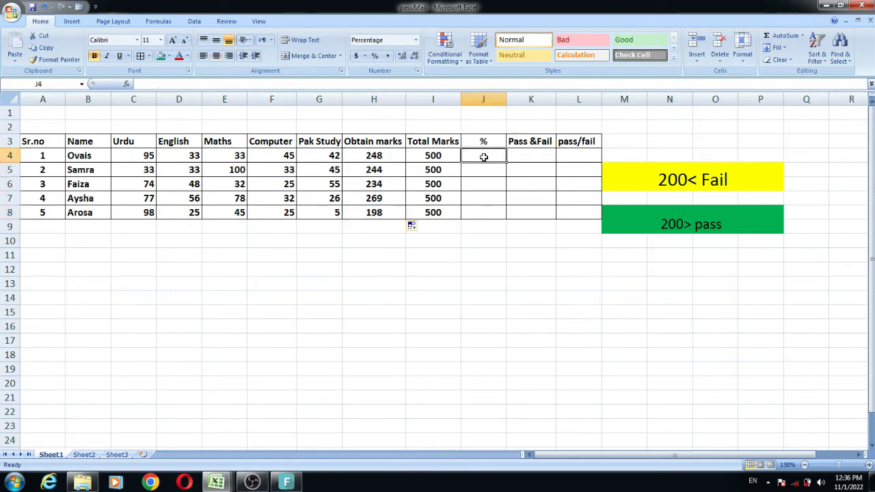
{"action": "type", "text": "="}
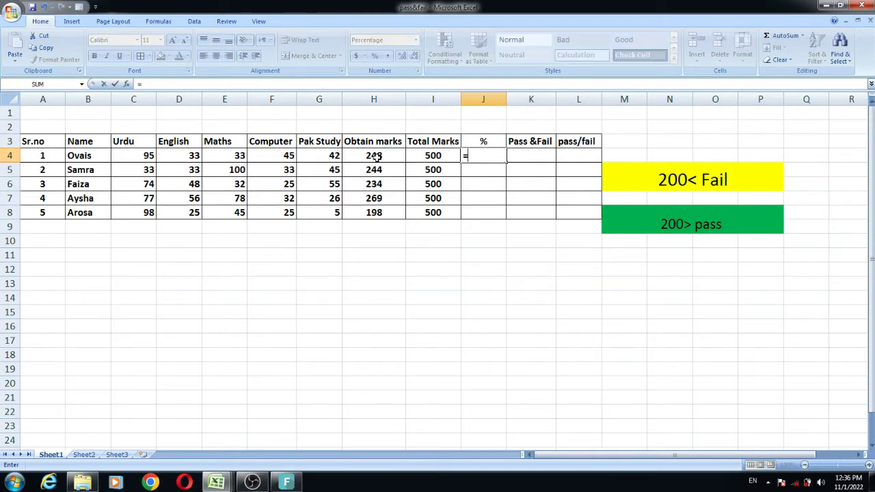
{"action": "left_click", "coordinate": [376, 157]}
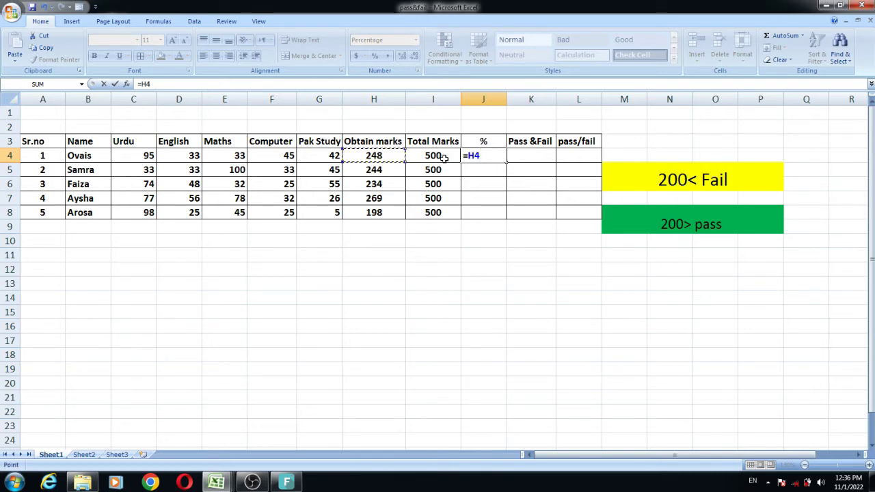
{"action": "type", "text": "/"}
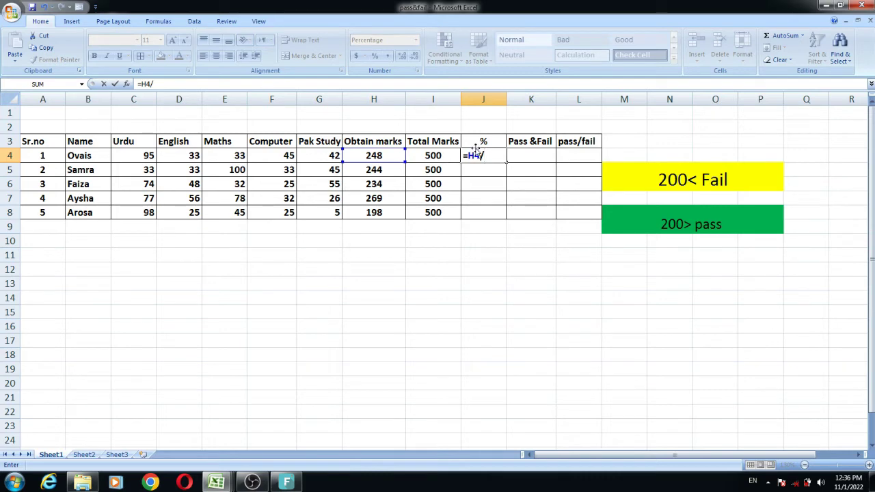
{"action": "left_click", "coordinate": [427, 155]}
{"action": "key", "text": "Return"}
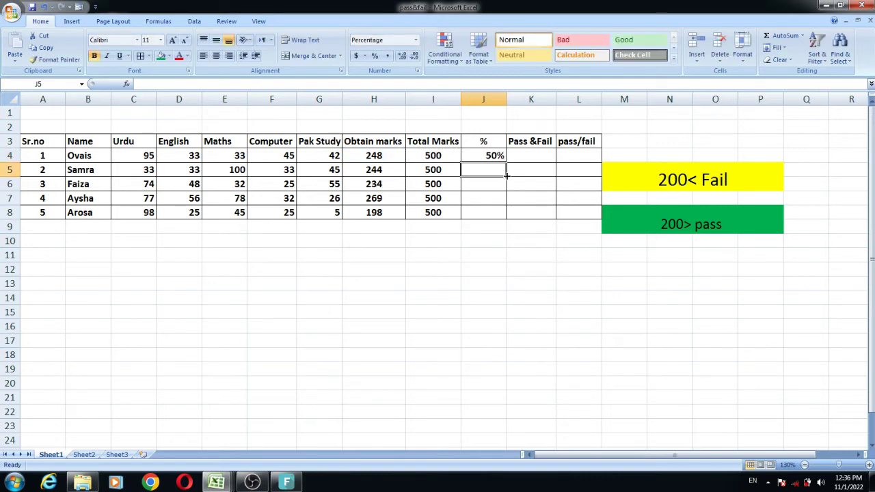
- Fill the percentage formula down to J8 and centre J4:J8
{"action": "left_click", "coordinate": [472, 157]}
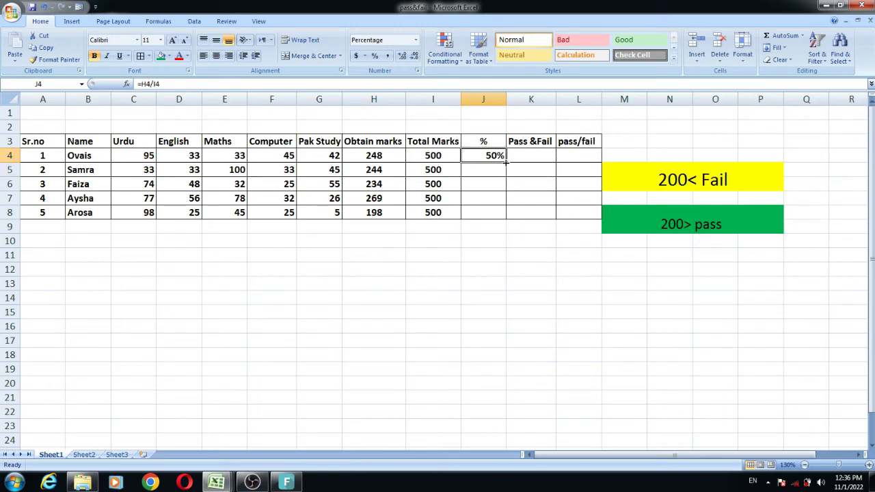
{"action": "left_click_drag", "start_coordinate": [505, 161], "coordinate": [506, 215]}
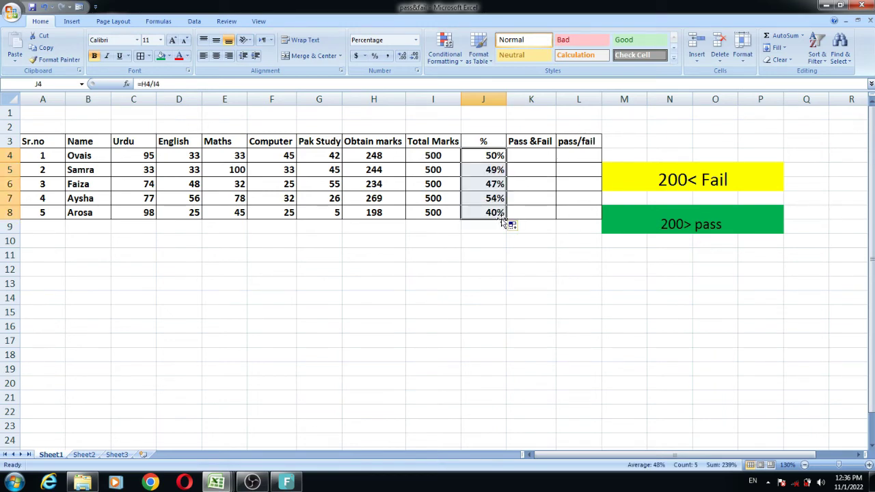
{"action": "left_click", "coordinate": [479, 188]}
{"action": "left_click", "coordinate": [493, 170]}
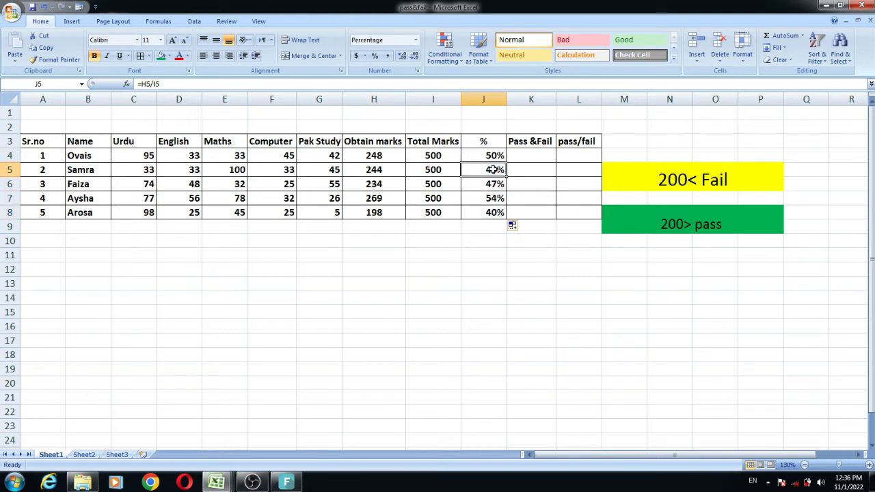
{"action": "left_click", "coordinate": [487, 215]}
{"action": "left_click_drag", "start_coordinate": [494, 154], "coordinate": [496, 211]}
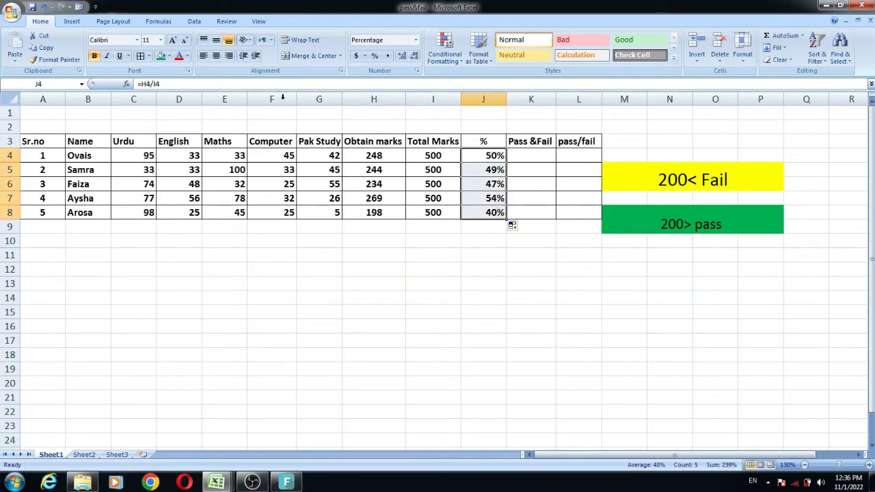
{"action": "left_click", "coordinate": [216, 55]}
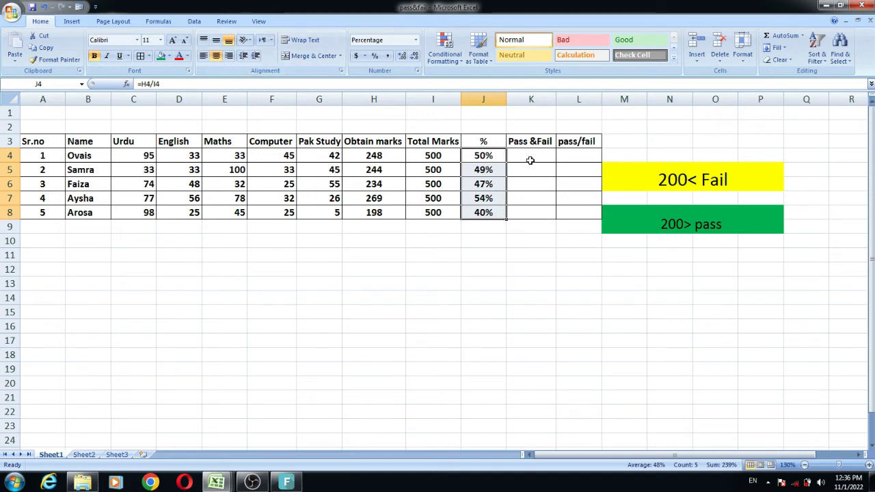
{"action": "left_click", "coordinate": [514, 159]}
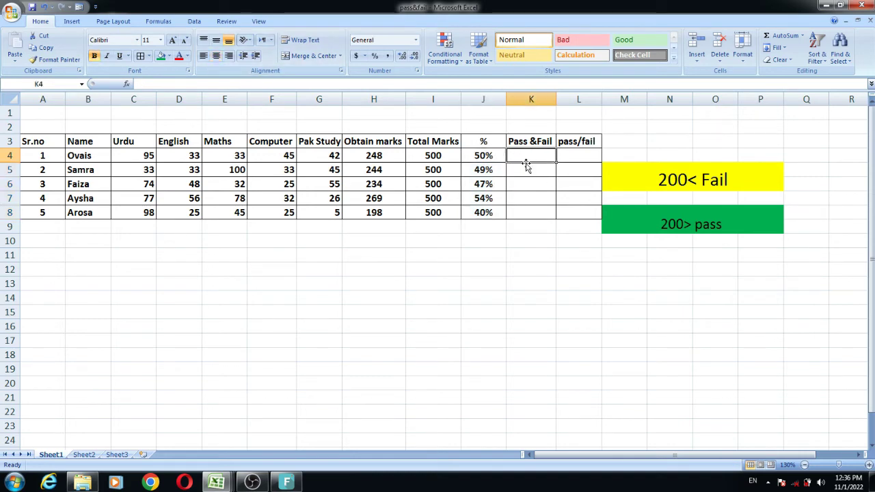
{"action": "left_click", "coordinate": [524, 168]}
{"action": "left_click", "coordinate": [520, 160]}
{"action": "left_click", "coordinate": [519, 164]}
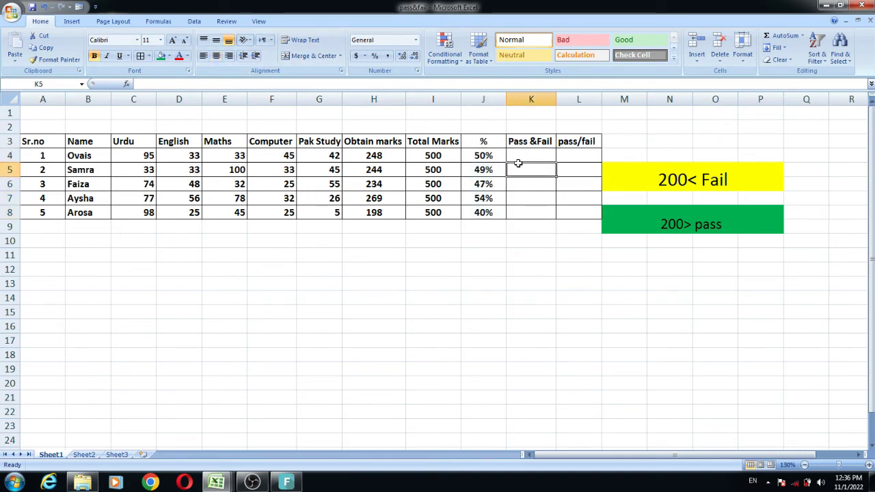
{"action": "left_click", "coordinate": [518, 161]}
{"action": "left_click", "coordinate": [519, 169]}
{"action": "left_click", "coordinate": [530, 186]}
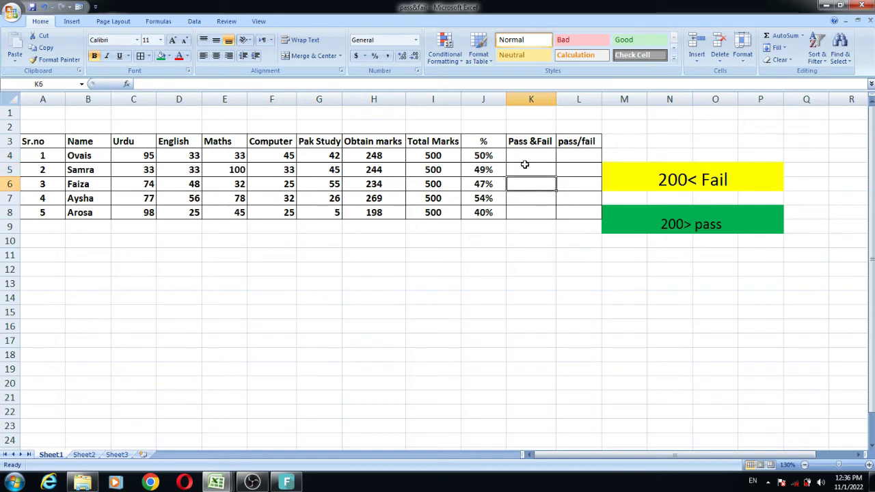
{"action": "left_click", "coordinate": [525, 154]}
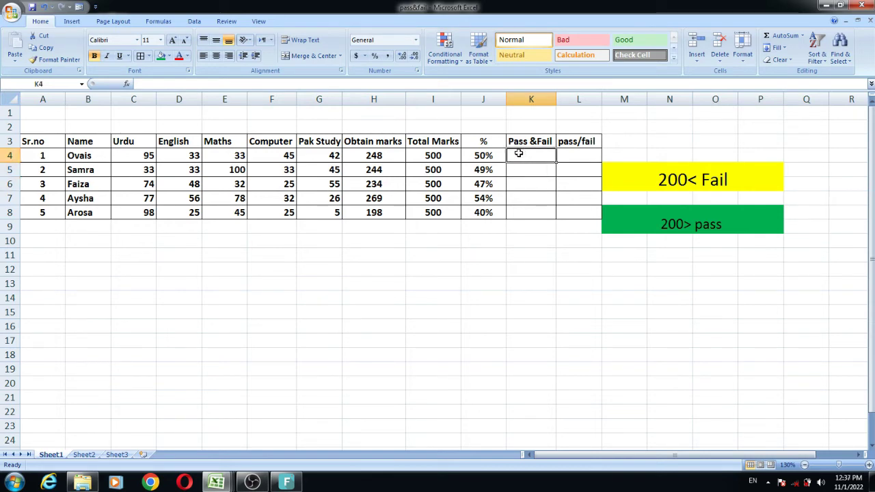
- Type =if(H4<200,"fail","pass") in K4 to test obtained marks against 200
{"action": "type", "text": "="}
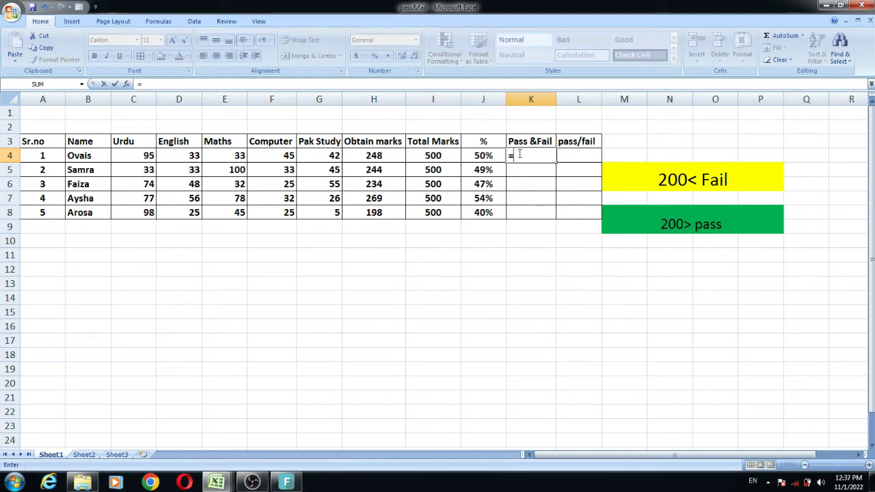
{"action": "type", "text": "if"}
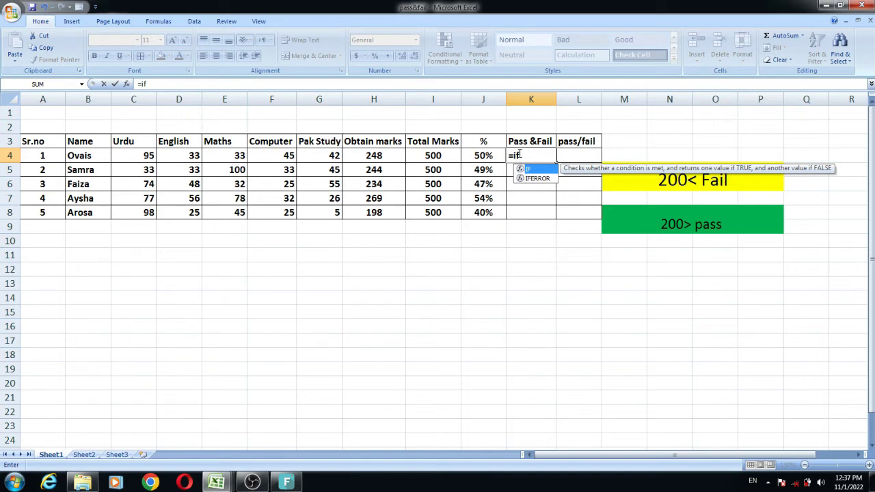
{"action": "type", "text": "("}
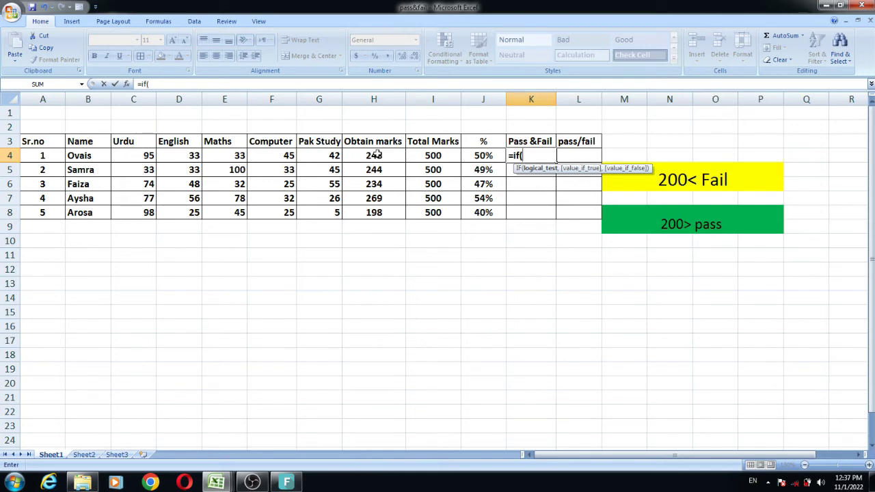
{"action": "left_click", "coordinate": [377, 156]}
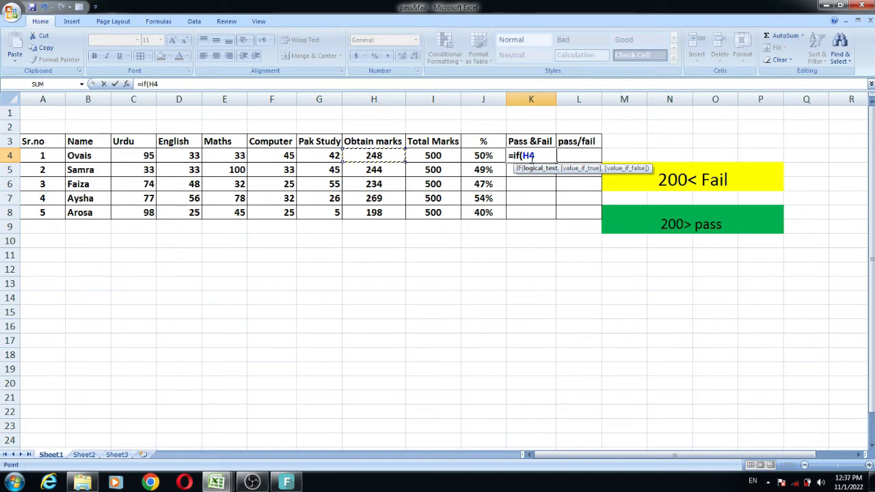
{"action": "type", "text": "<"}
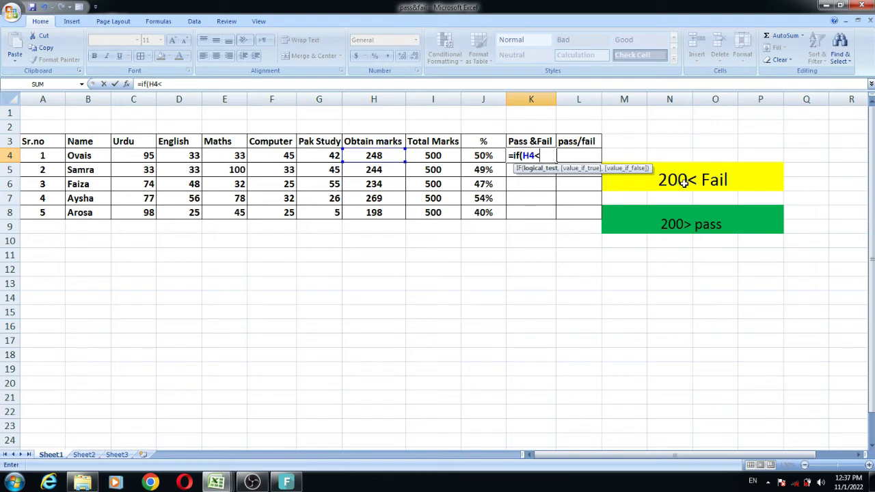
{"action": "type", "text": "2"}
{"action": "type", "text": "00"}
{"action": "type", "text": ","}
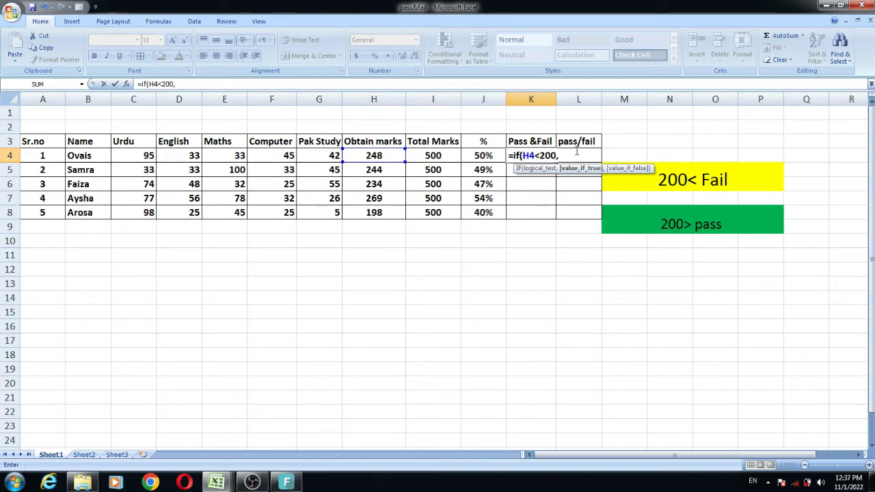
{"action": "type", "text": "fa"}
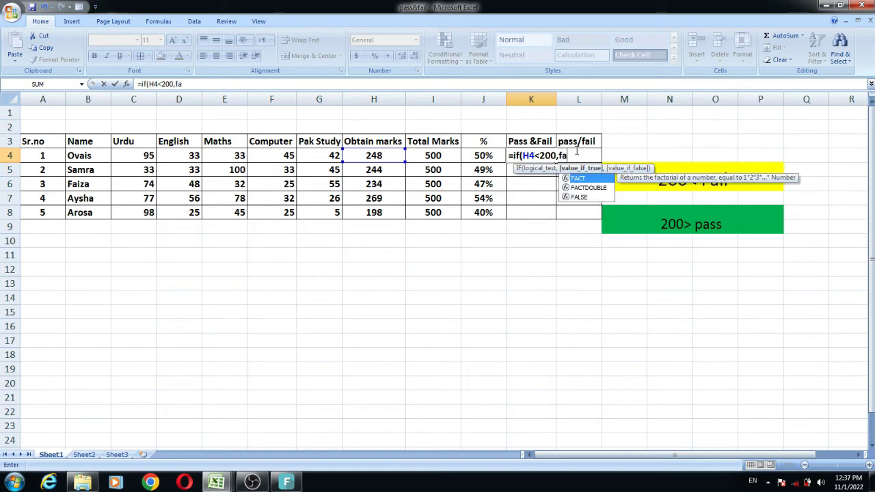
{"action": "key", "text": "BackSpace"}
{"action": "key", "text": "BackSpace"}
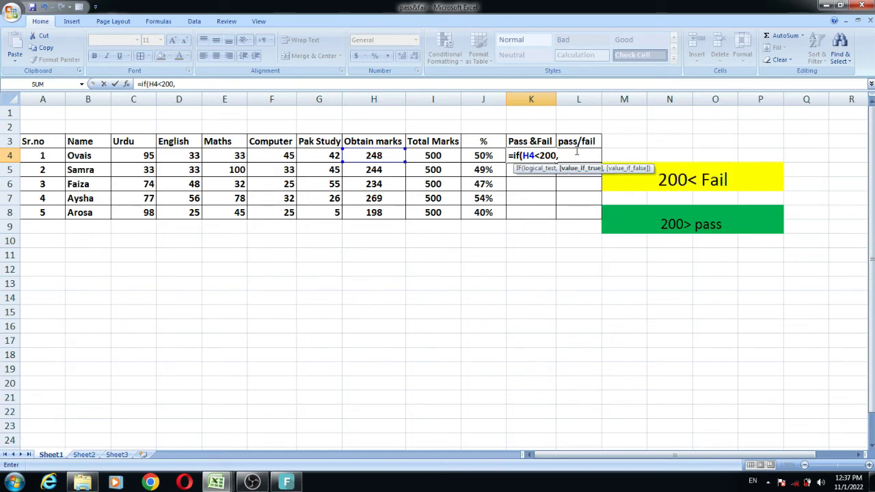
{"action": "type", "text": "\""}
{"action": "type", "text": "fa"}
{"action": "type", "text": "il"}
{"action": "type", "text": "\""}
{"action": "type", "text": ","}
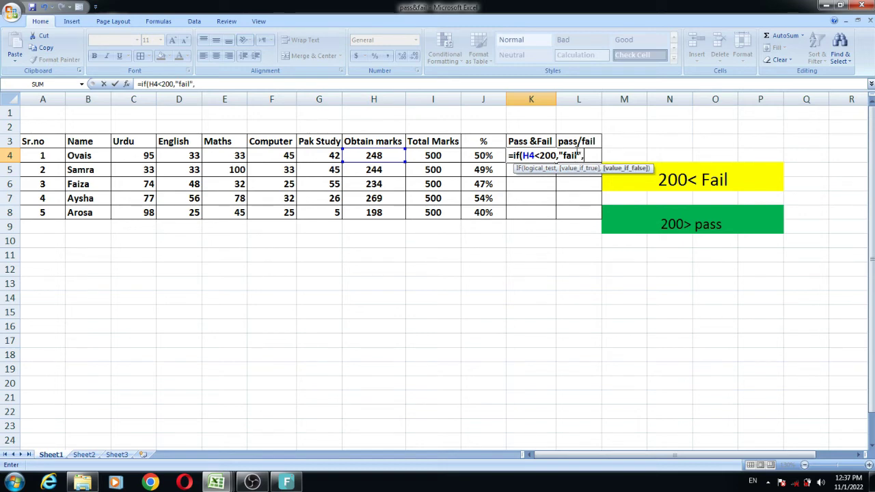
{"action": "type", "text": "\""}
{"action": "type", "text": "p"}
{"action": "type", "text": "ass\""}
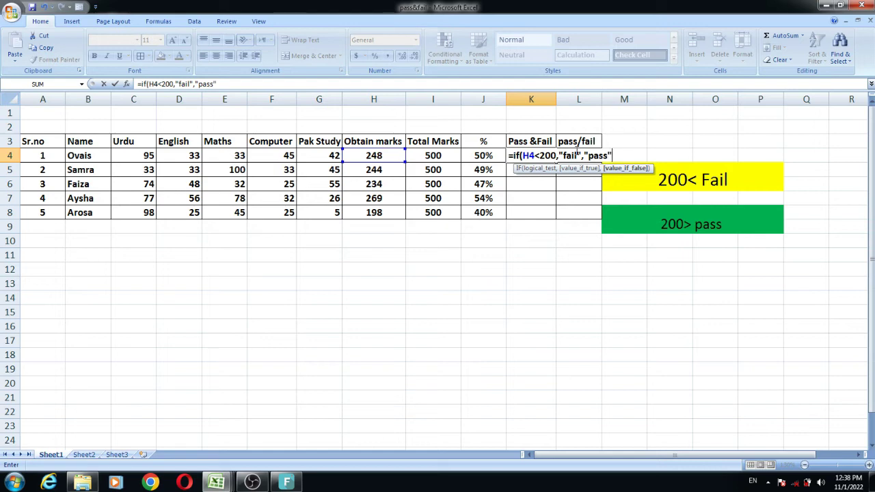
{"action": "type", "text": ")"}
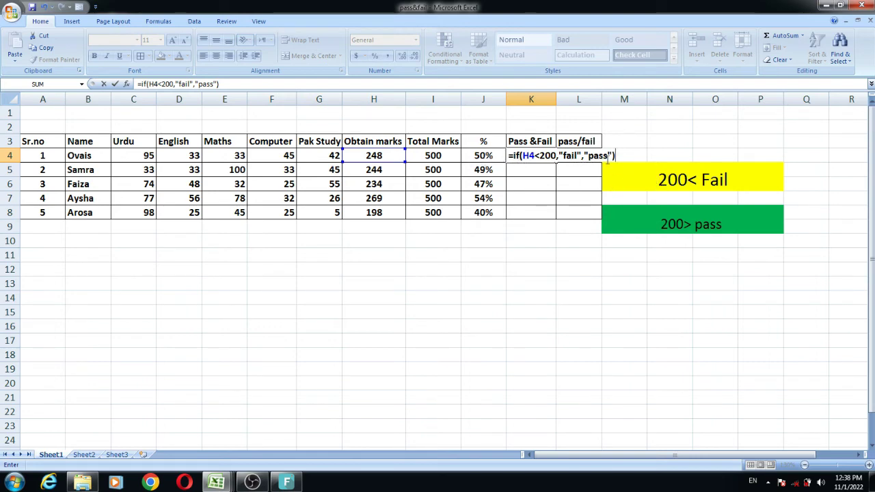
- Commit the K4 IF formula and fill it to K8: four pass, fail for 198
{"action": "key", "text": "Return"}
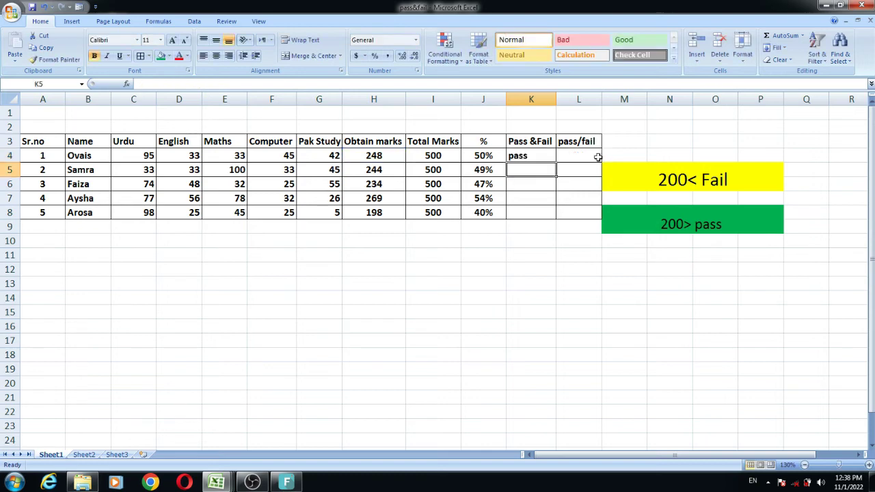
{"action": "left_click", "coordinate": [541, 158]}
{"action": "left_click", "coordinate": [560, 161]}
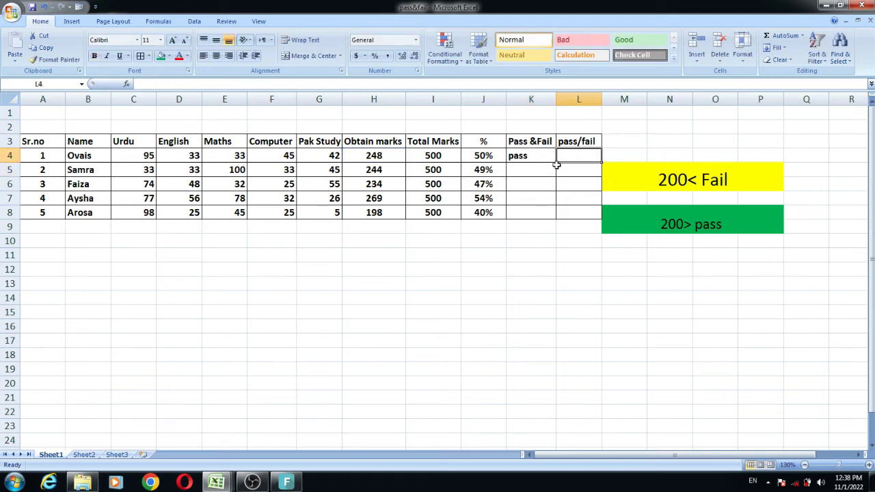
{"action": "left_click", "coordinate": [547, 156]}
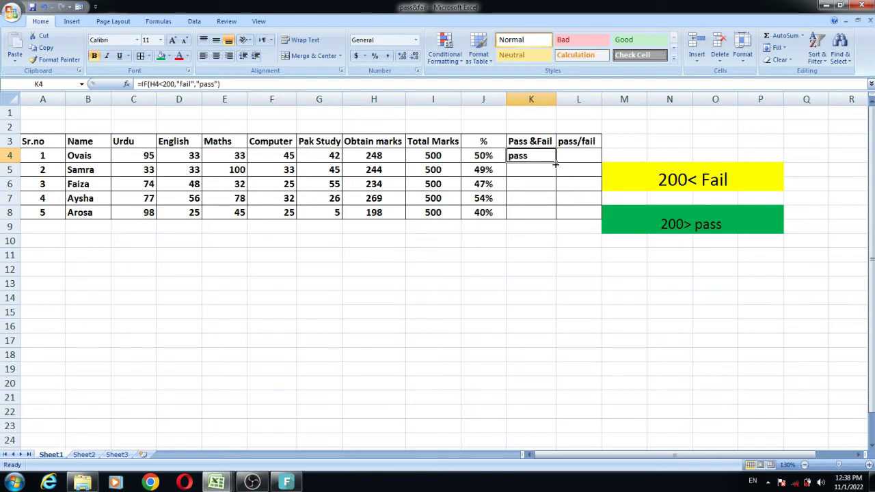
{"action": "left_click_drag", "start_coordinate": [558, 161], "coordinate": [553, 217]}
{"action": "left_click", "coordinate": [536, 214]}
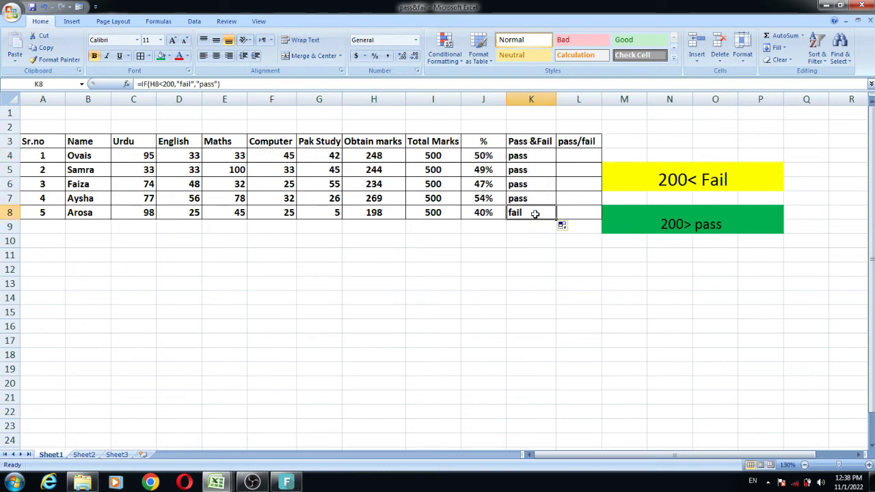
{"action": "left_click", "coordinate": [388, 215]}
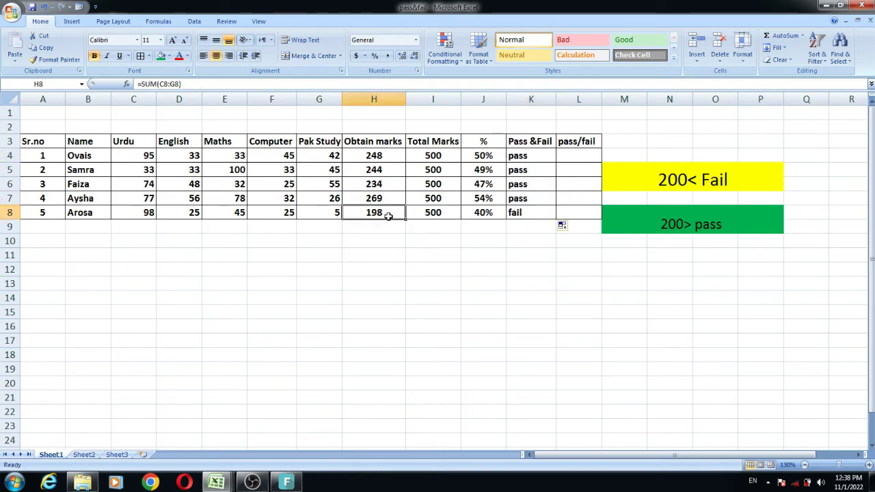
{"action": "left_click", "coordinate": [509, 213]}
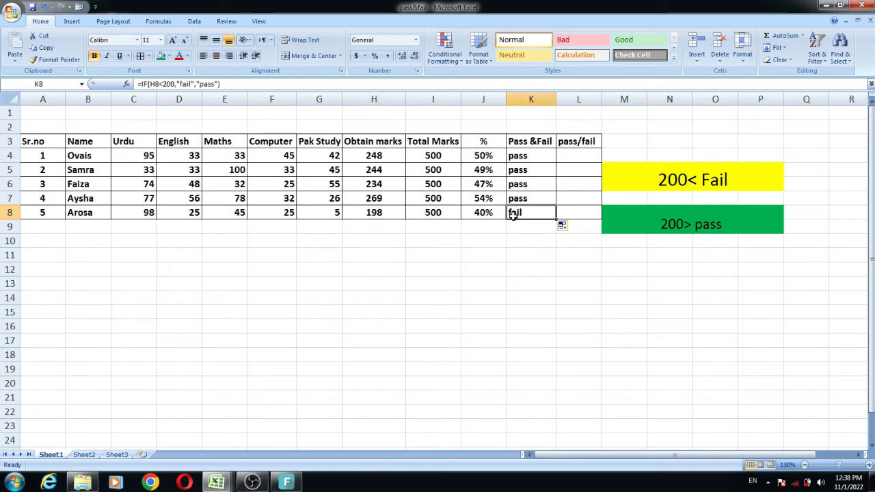
{"action": "left_click", "coordinate": [578, 154]}
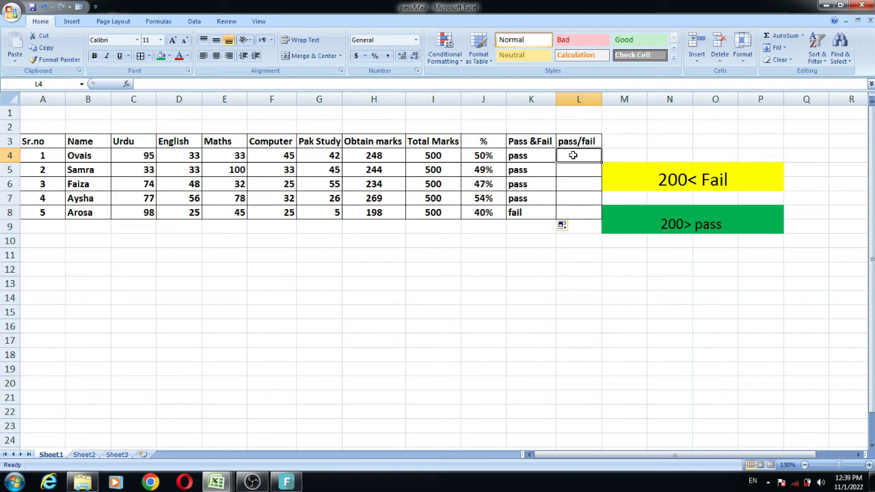
- Enter =if(H4>200,"pass","fail") in L4, showing pass for the first student
{"action": "type", "text": "="}
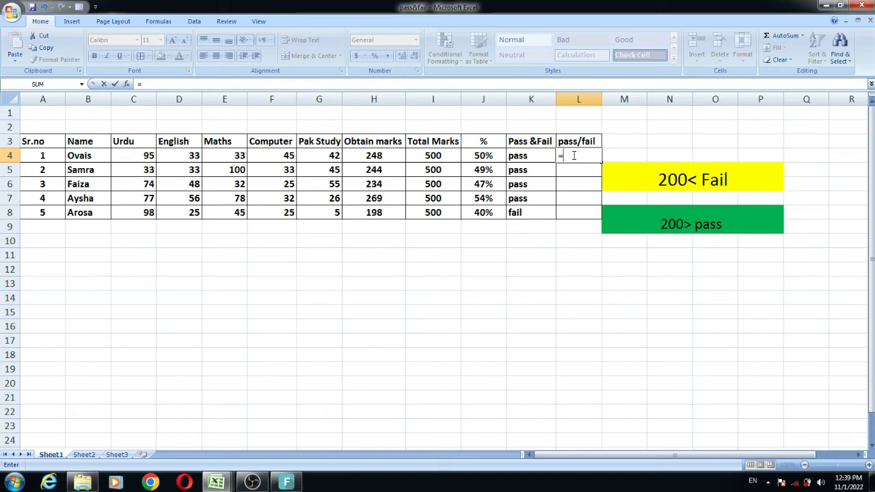
{"action": "type", "text": "if"}
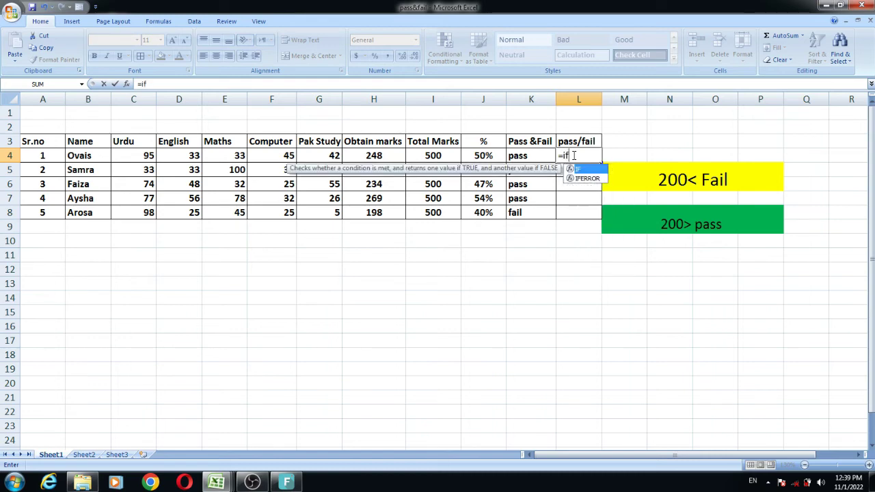
{"action": "type", "text": "("}
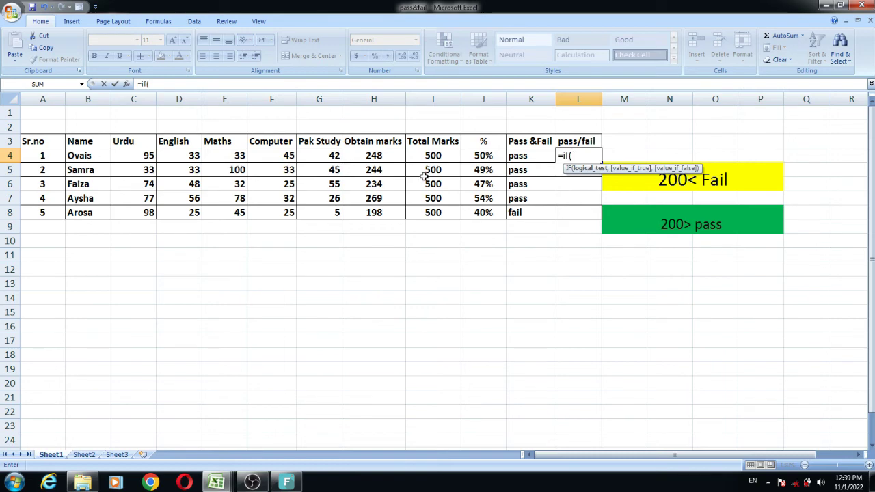
{"action": "left_click", "coordinate": [378, 157]}
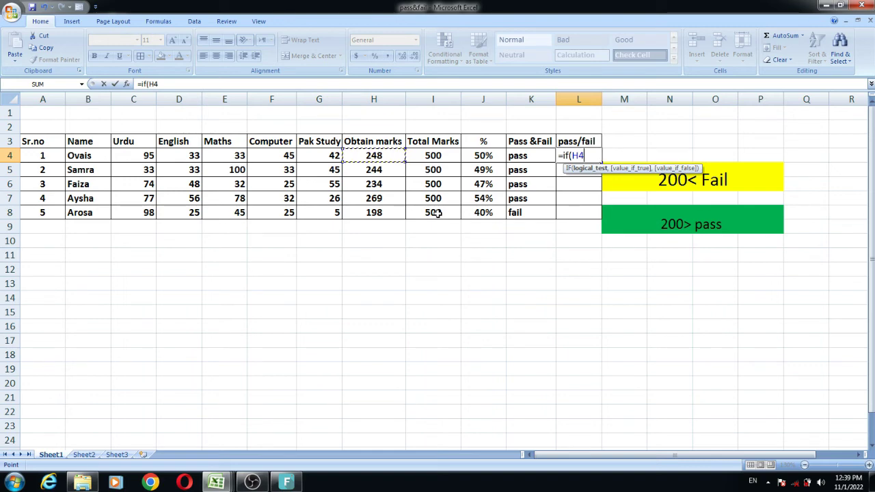
{"action": "type", "text": ">"}
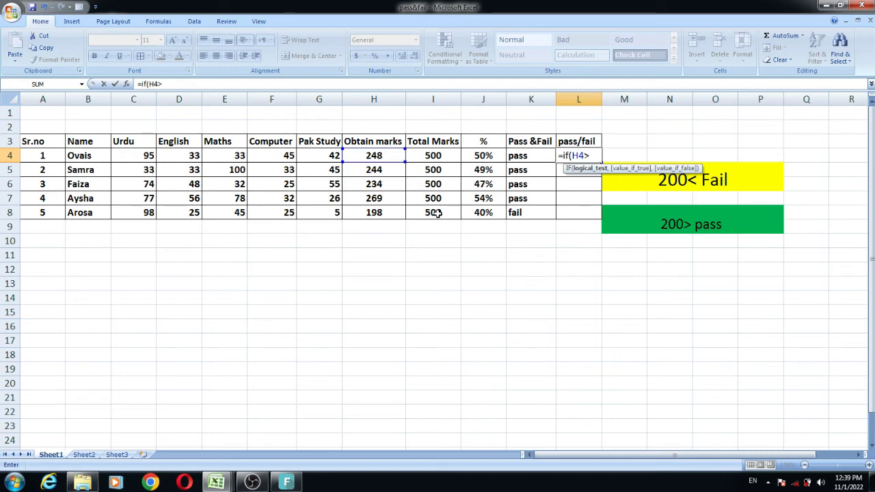
{"action": "type", "text": "200"}
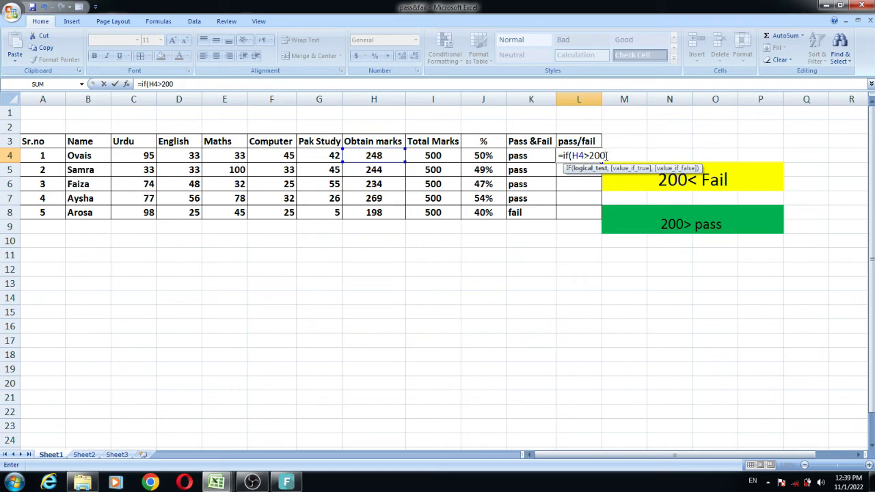
{"action": "type", "text": ","}
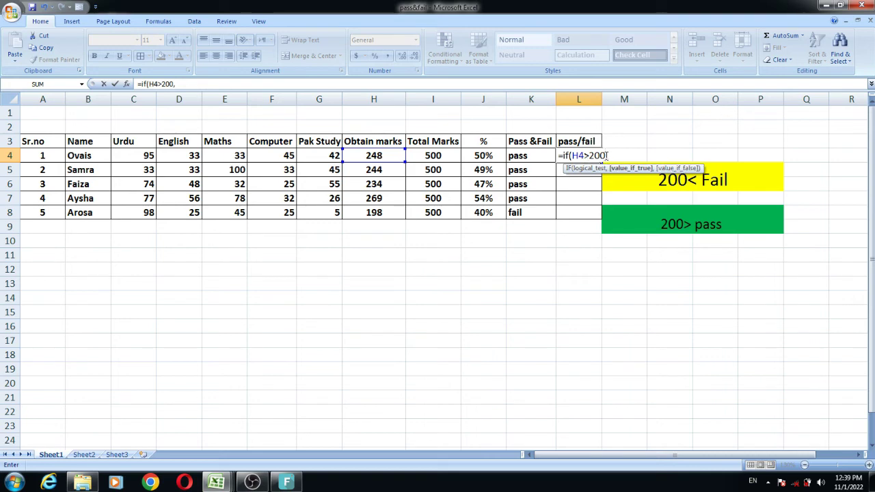
{"action": "type", "text": "\""}
{"action": "type", "text": "pa"}
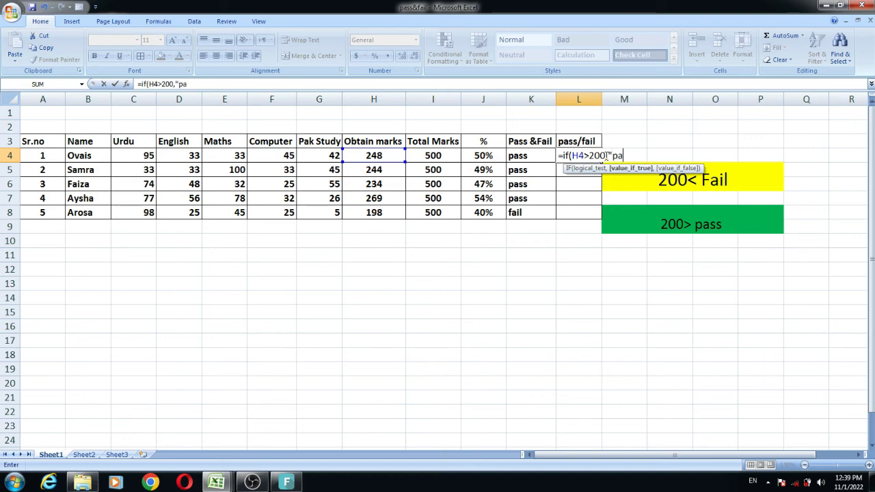
{"action": "type", "text": "ss"}
{"action": "type", "text": "\""}
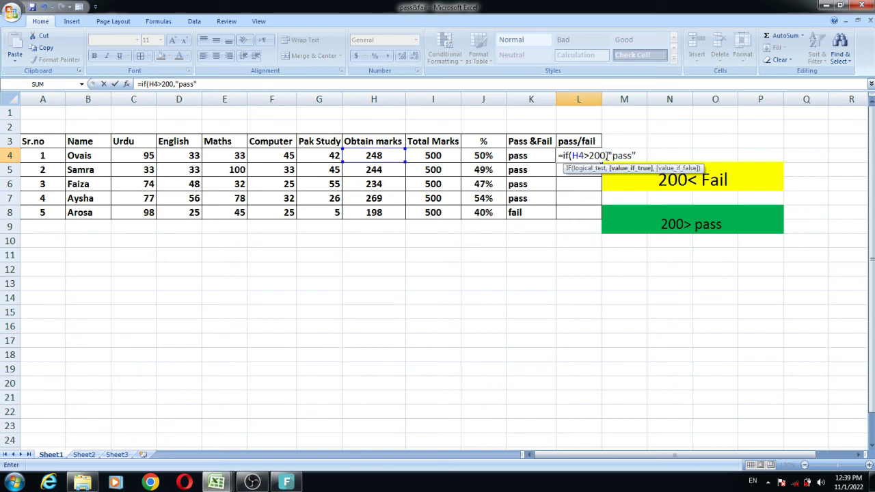
{"action": "type", "text": ","}
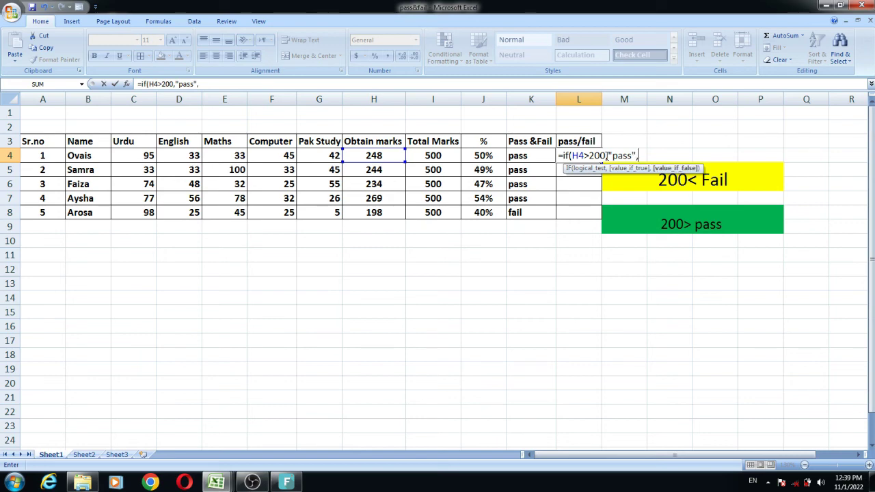
{"action": "type", "text": "\""}
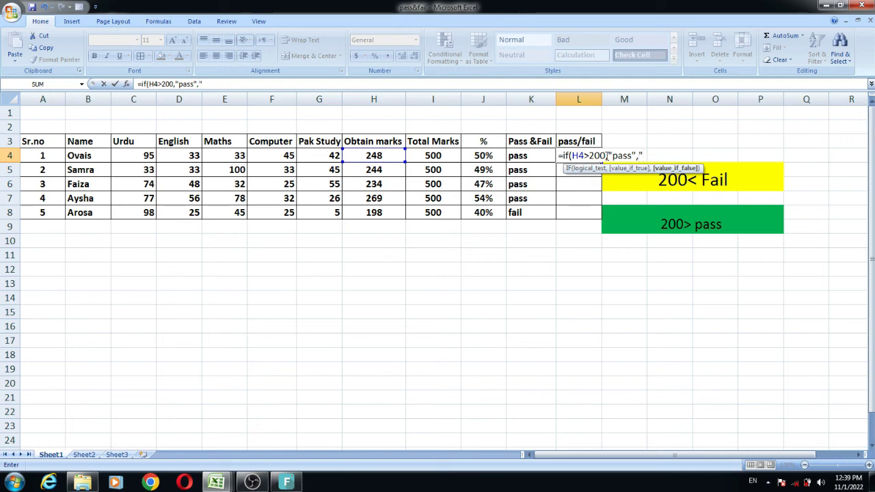
{"action": "type", "text": "fail"}
{"action": "type", "text": "\""}
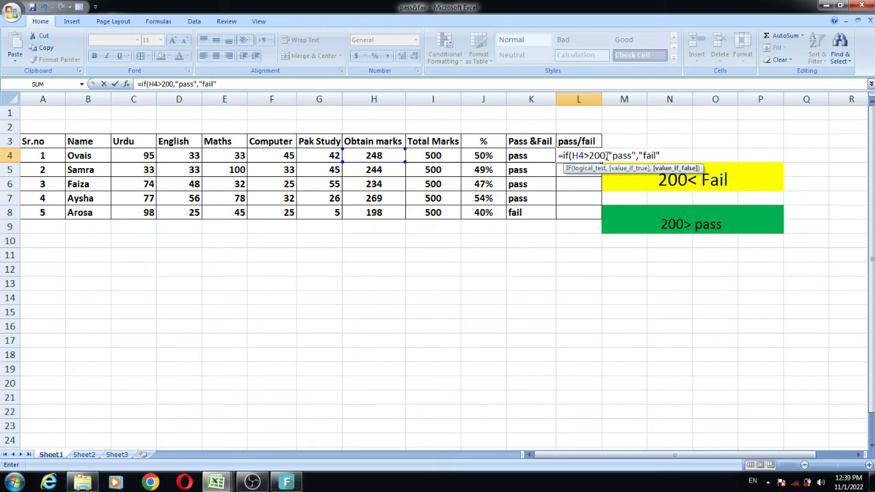
{"action": "type", "text": ")"}
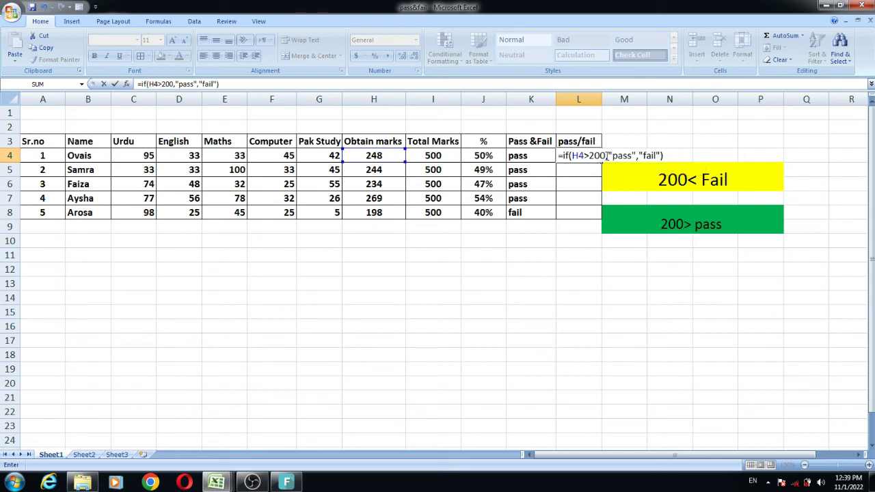
{"action": "key", "text": "Return"}
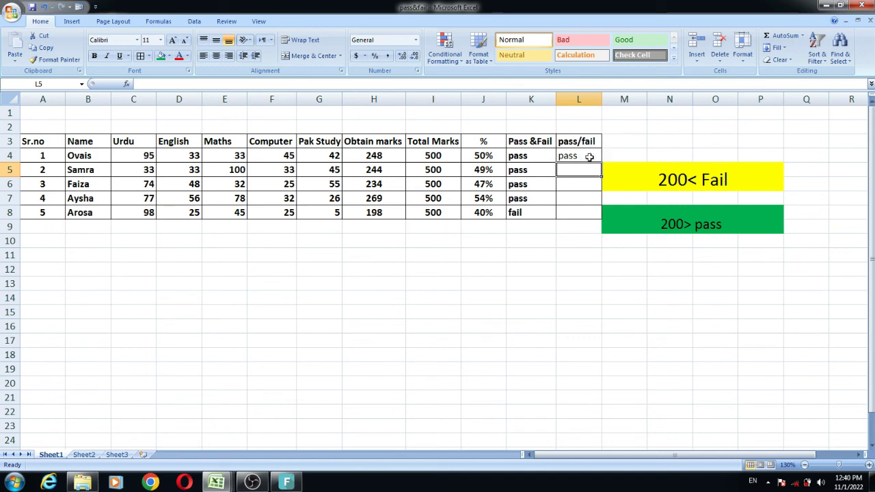
- Fill the L4 pass/fail formula down to L8
{"action": "left_click", "coordinate": [589, 158]}
{"action": "left_click_drag", "start_coordinate": [601, 165], "coordinate": [584, 219]}
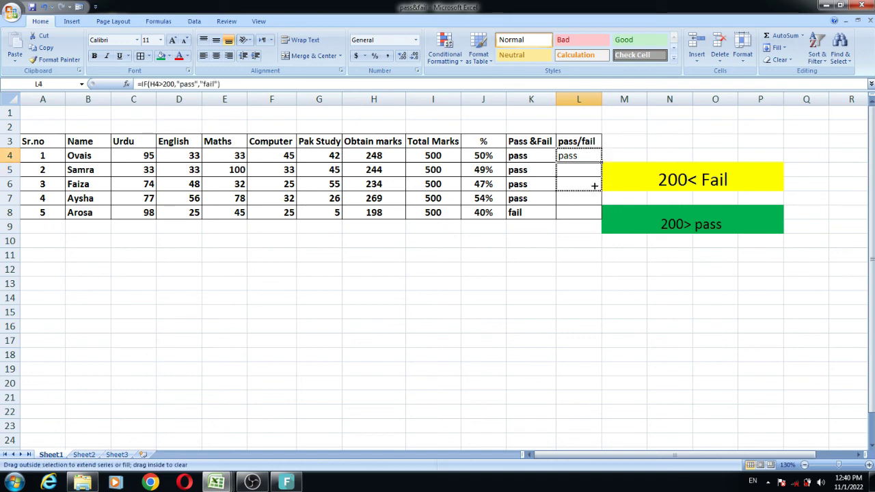
{"action": "left_click", "coordinate": [580, 216]}
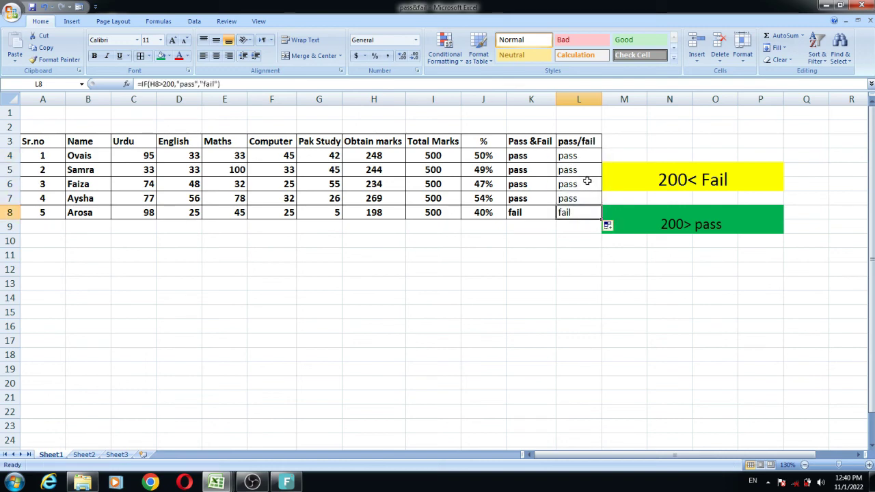
{"action": "left_click", "coordinate": [580, 199]}
- Compare the column L results with the Pass &Fail formulas in column K
{"action": "left_click", "coordinate": [512, 196]}
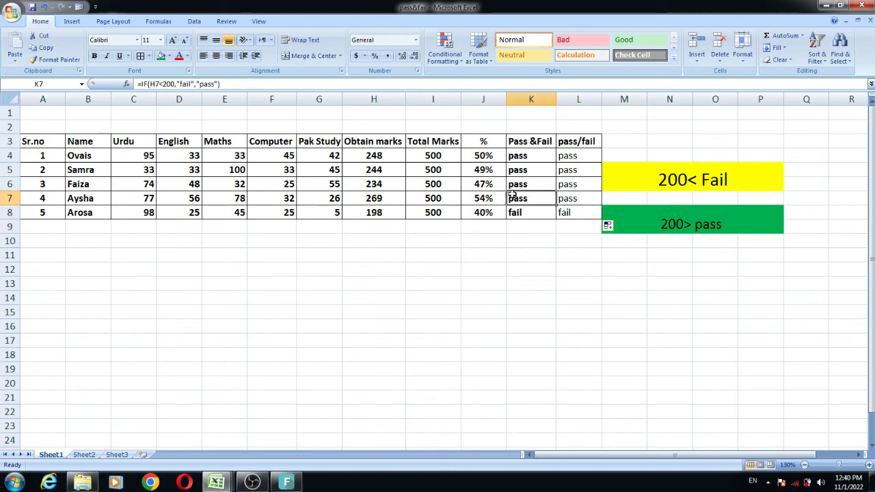
{"action": "left_click", "coordinate": [577, 174]}
{"action": "left_click", "coordinate": [565, 154]}
{"action": "left_click", "coordinate": [534, 153]}
{"action": "left_click", "coordinate": [537, 172]}
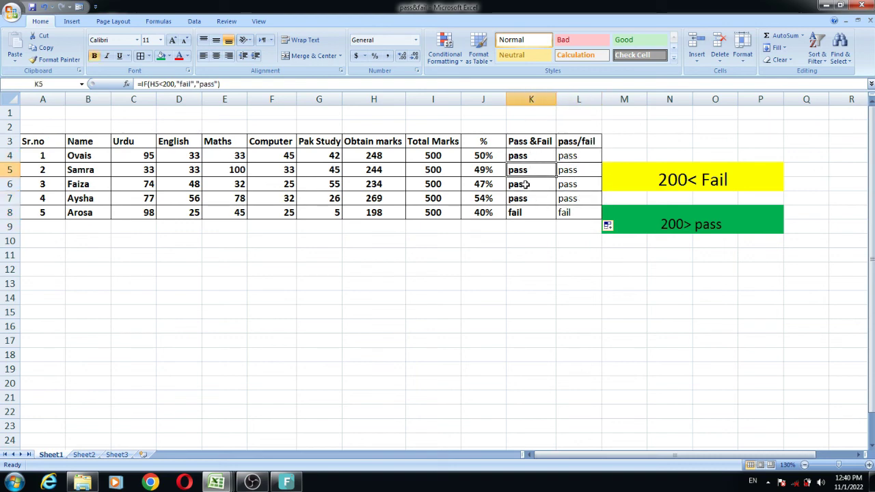
{"action": "left_click", "coordinate": [525, 185]}
{"action": "left_click", "coordinate": [543, 197]}
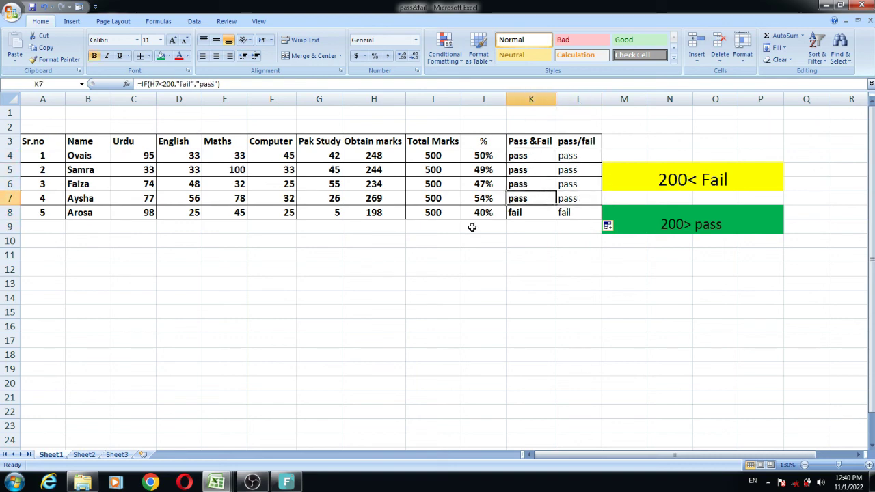
{"action": "left_click", "coordinate": [130, 156]}
- Centre the Urdu marks in C4:C8
{"action": "left_click_drag", "start_coordinate": [133, 156], "coordinate": [133, 213]}
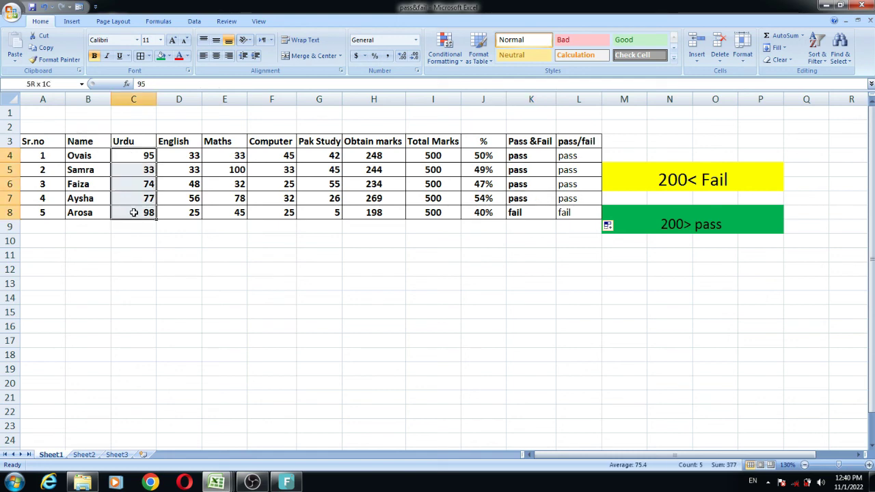
{"action": "left_click", "coordinate": [216, 56]}
{"action": "left_click", "coordinate": [140, 157]}
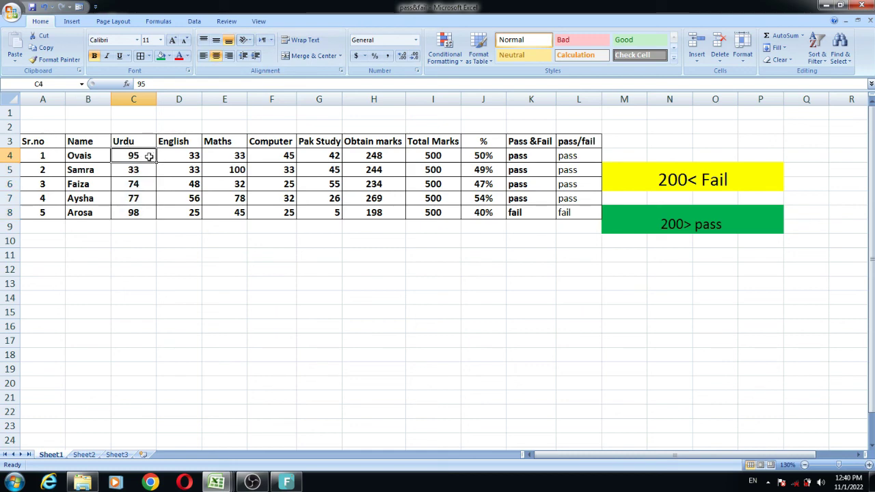
{"action": "left_click", "coordinate": [175, 157]}
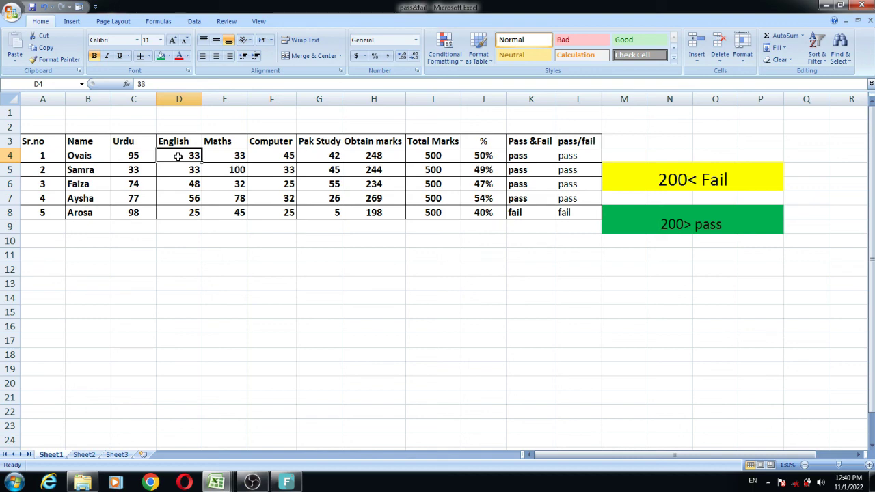
- Review the green 200> pass and yellow 200< Fail criteria notes
{"action": "left_click", "coordinate": [689, 228]}
{"action": "left_click", "coordinate": [694, 181]}
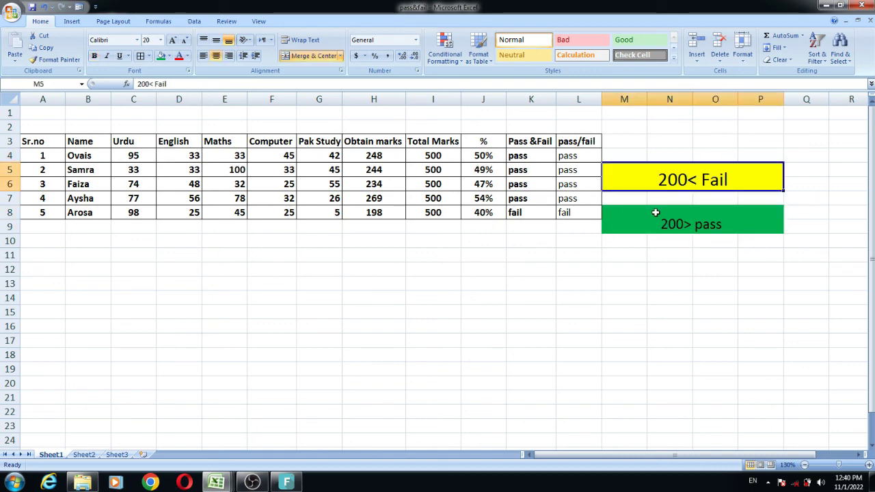
{"action": "left_click", "coordinate": [655, 215]}
{"action": "left_click", "coordinate": [664, 182]}
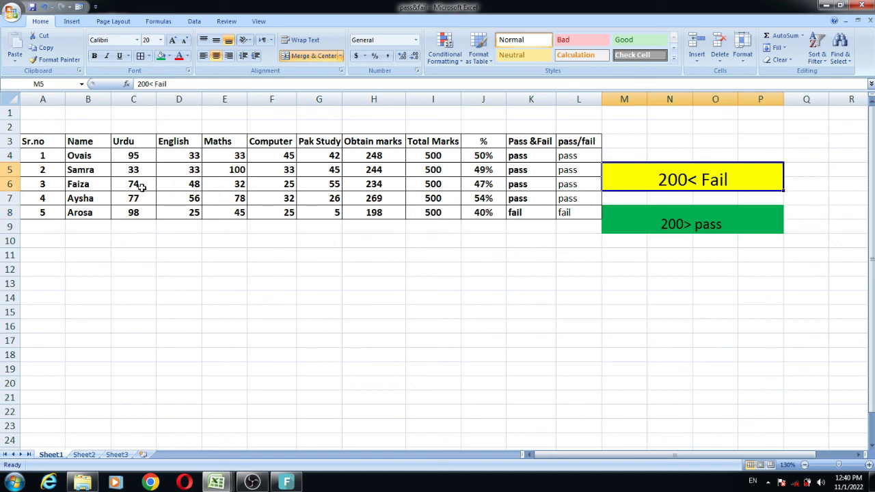